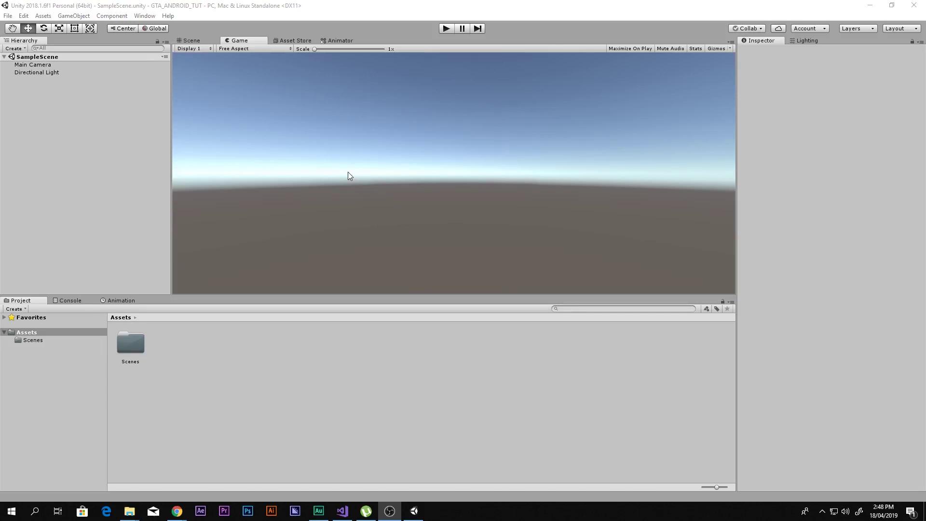
Show the Scene view and look into the project's Scenes folder before returning to the Assets root
left_click(334, 198)
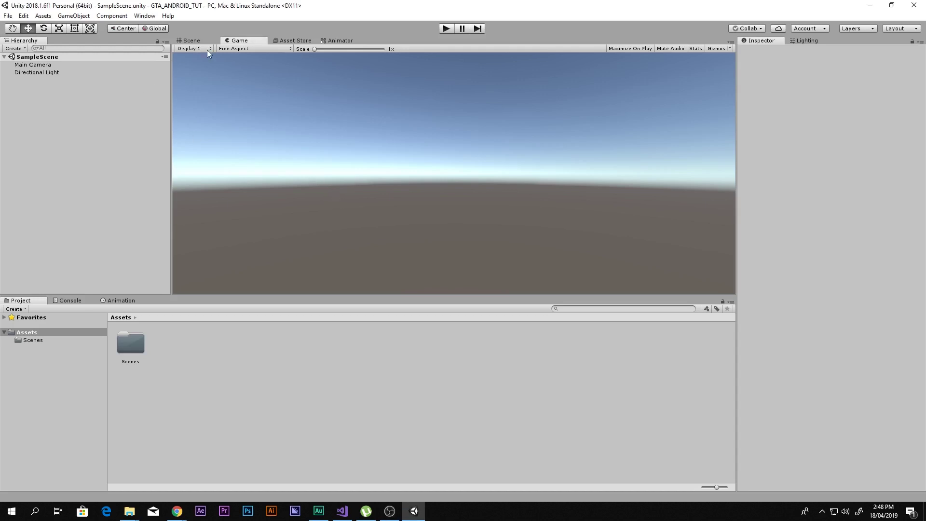
left_click(199, 38)
right_click_drag(295, 112, 304, 78)
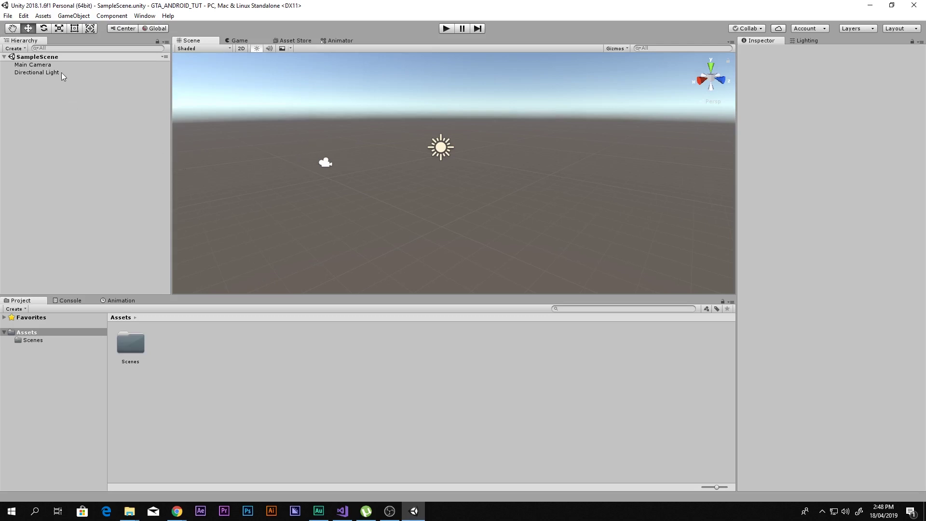
left_click(44, 339)
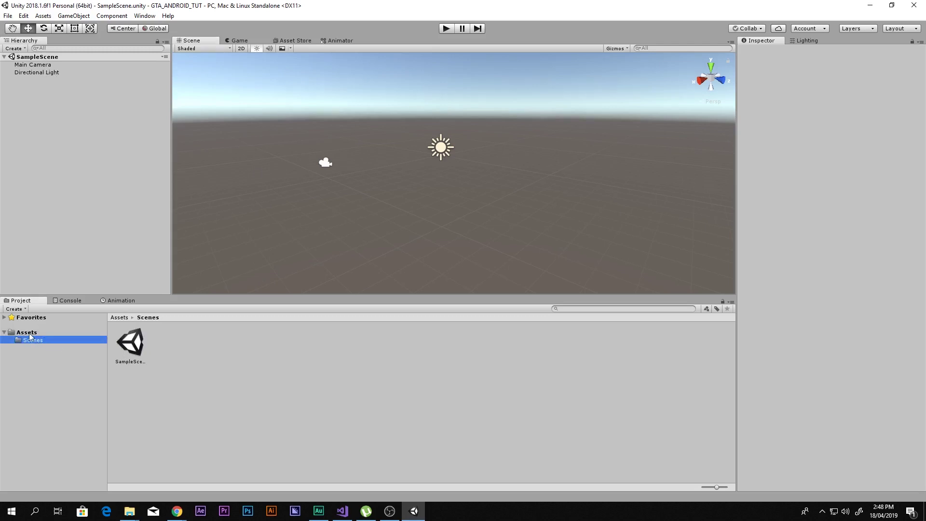
left_click(28, 332)
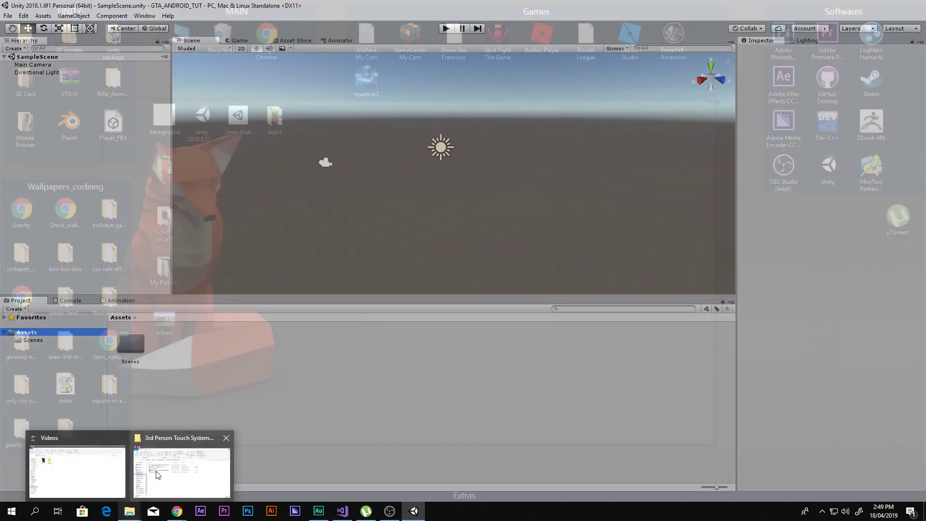
Import the Gizmos, PlayMaker and Plugins folders from Desktop > Unity package > Plymaker_new into the project's Assets folder
left_click(109, 488)
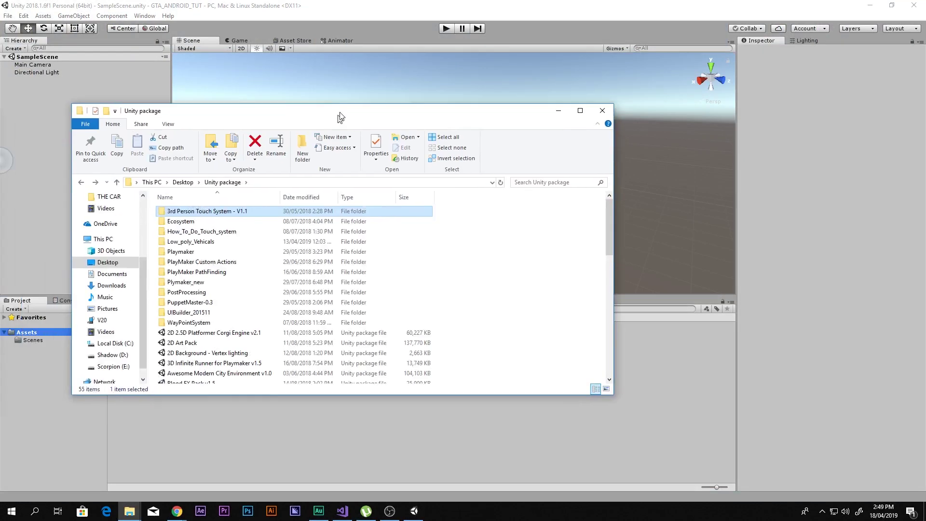
left_click(194, 263)
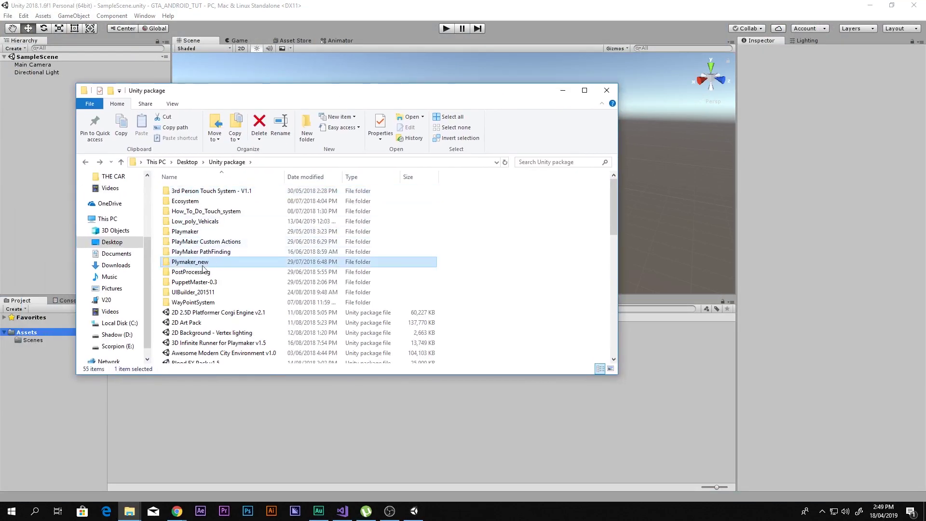
double_click(204, 267)
left_click_drag(215, 266, 190, 188)
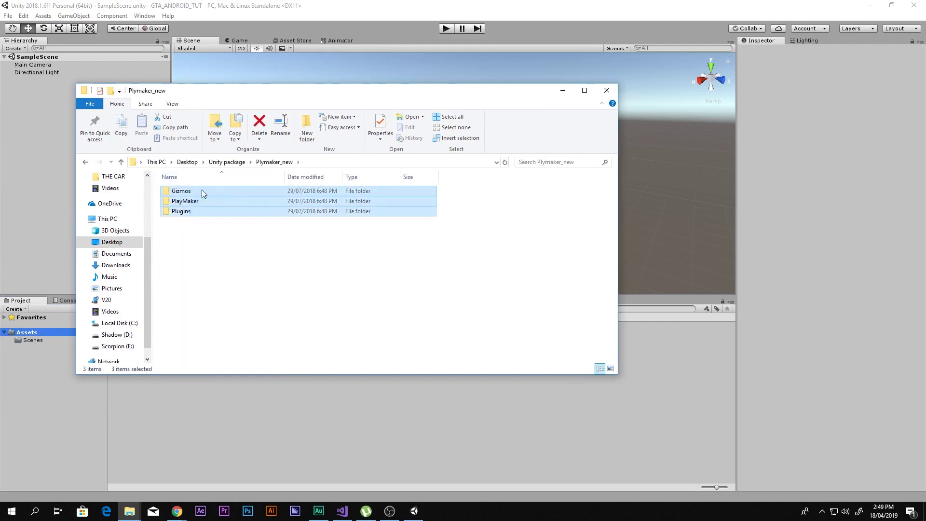
left_click_drag(246, 93, 512, 82)
left_click_drag(482, 196, 252, 386)
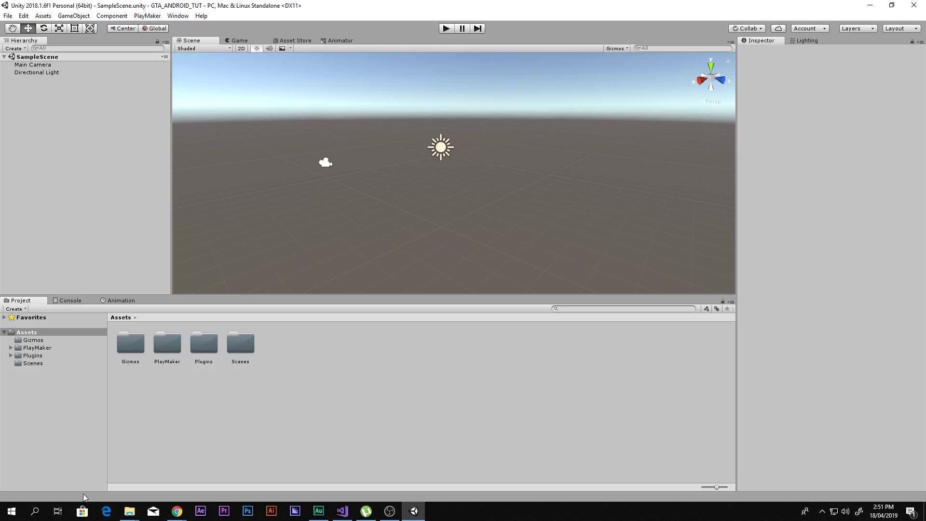
Check the Console for errors and look over the imported PlayMaker and Plugins folders in Assets
left_click(70, 302)
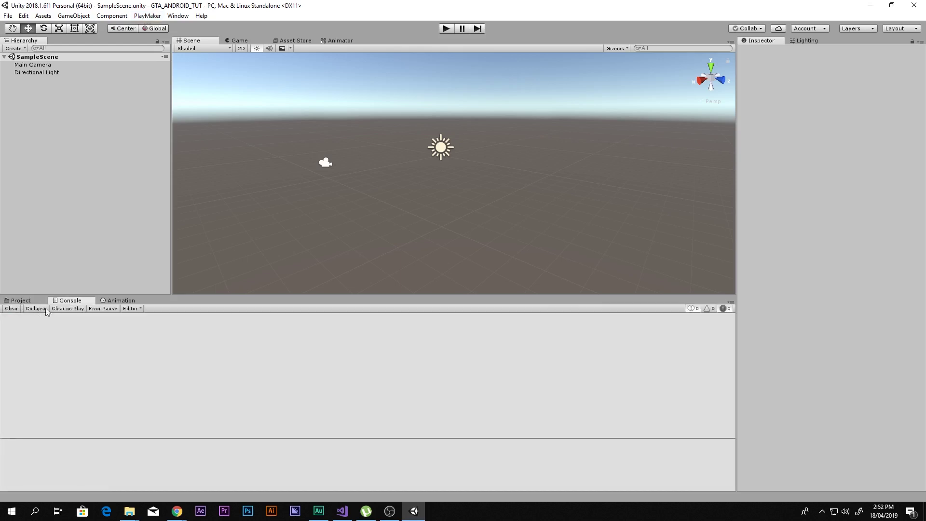
left_click(21, 300)
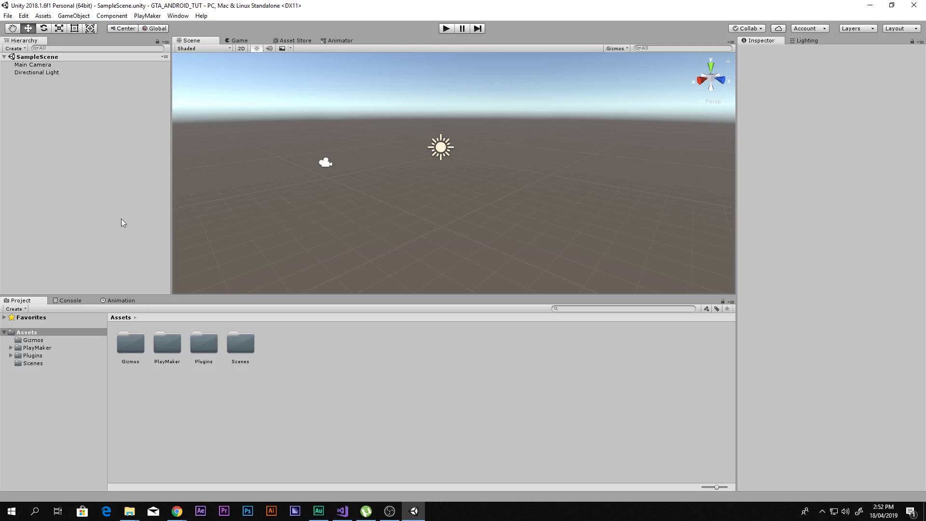
left_click(164, 344)
left_click(204, 343)
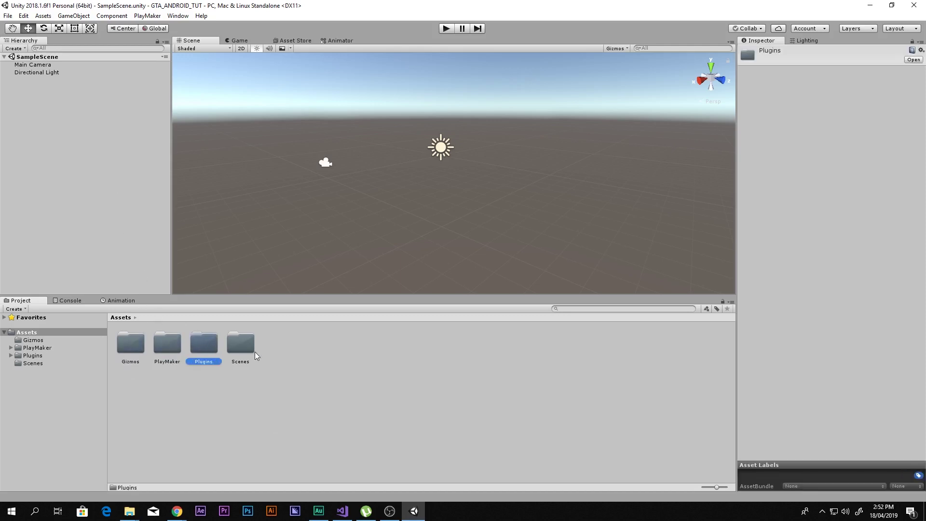
left_click(219, 454)
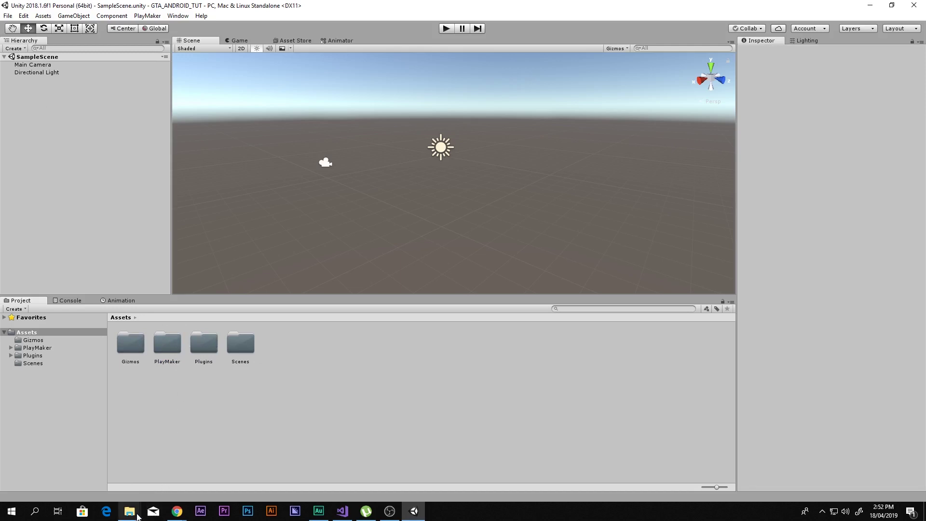
Import the complete How_To_Do_Touch_system package from its folder inside Desktop > Unity package into the project
mouse_move(129, 511)
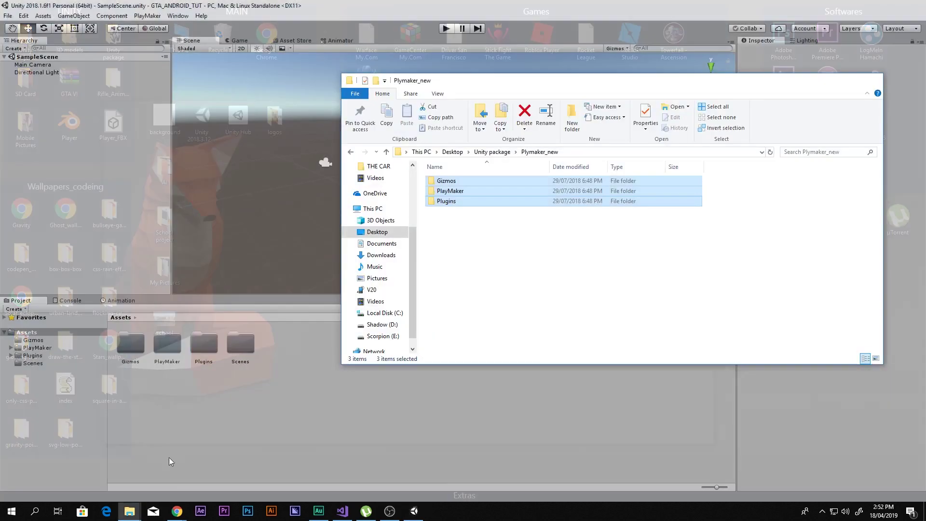
left_click(174, 485)
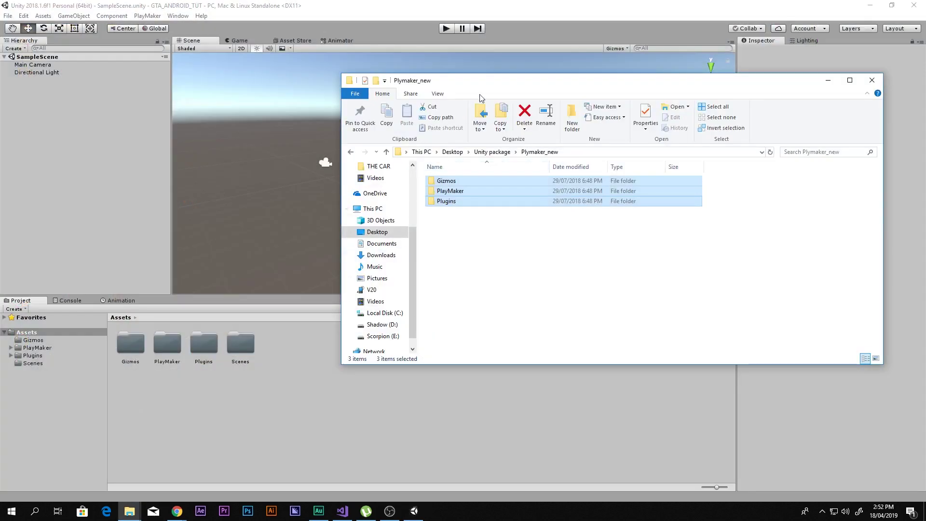
left_click(420, 326)
key("BackSpace")
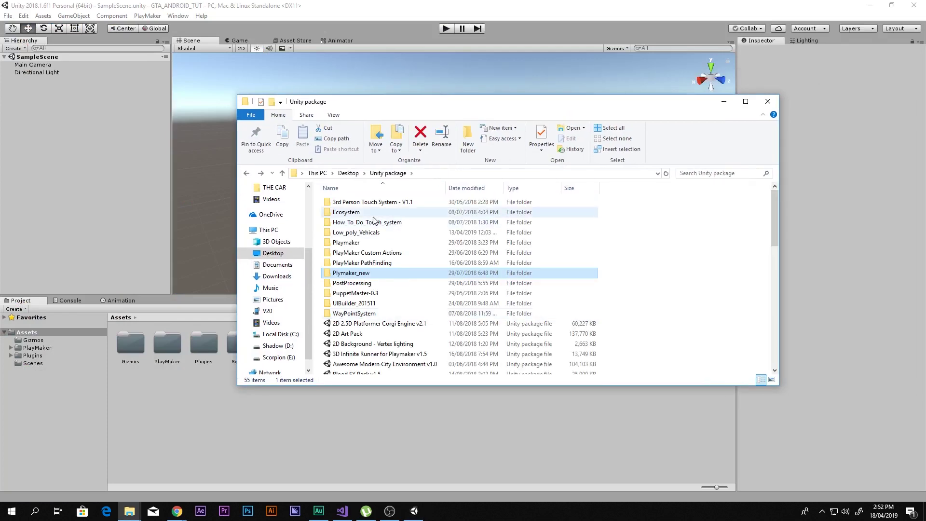
left_click(358, 223)
double_click(358, 223)
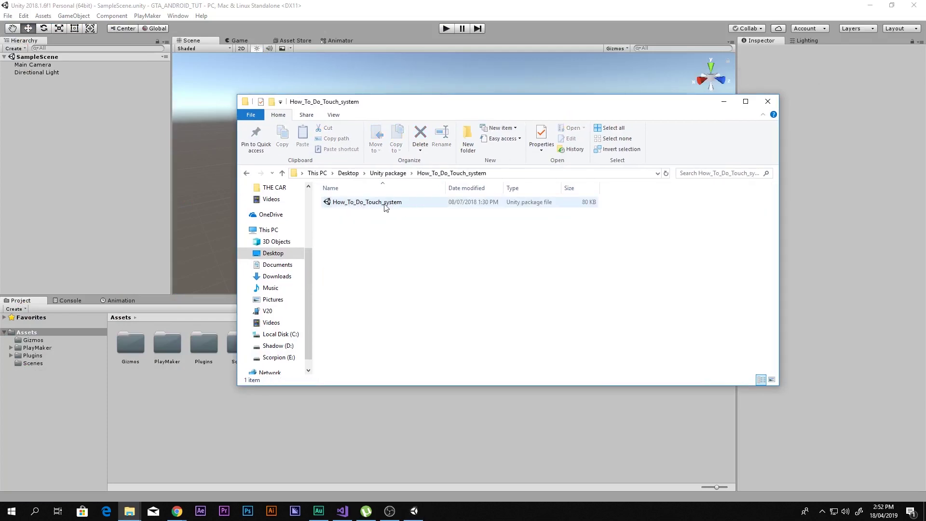
left_click(381, 203)
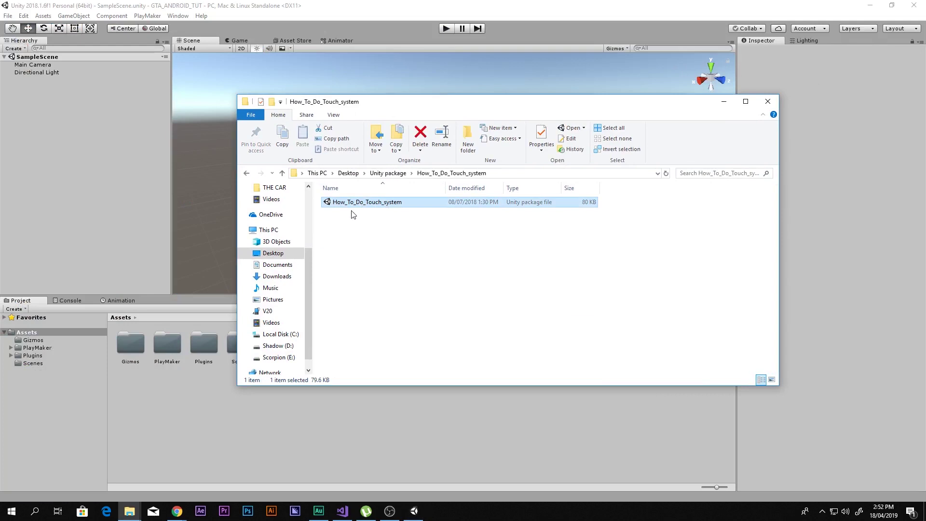
double_click(367, 202)
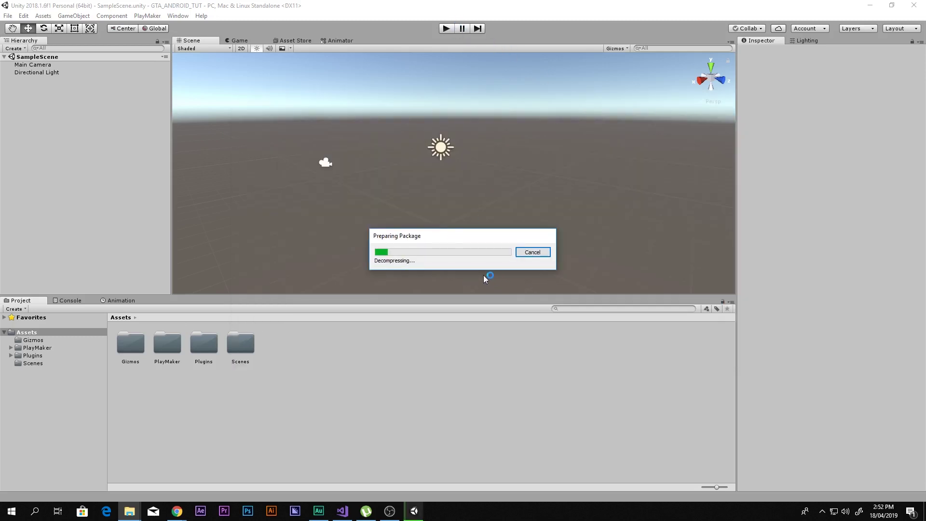
scroll(413, 246, "down", 15)
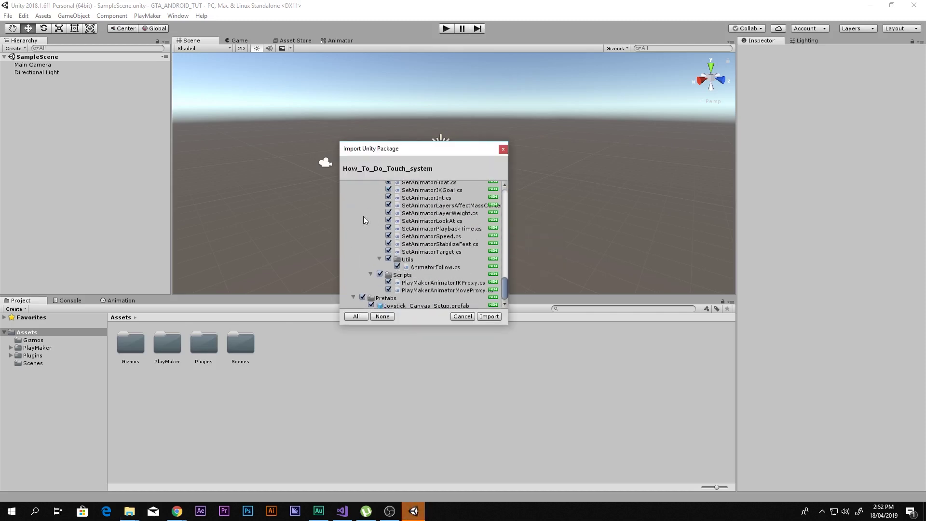
left_click(494, 320)
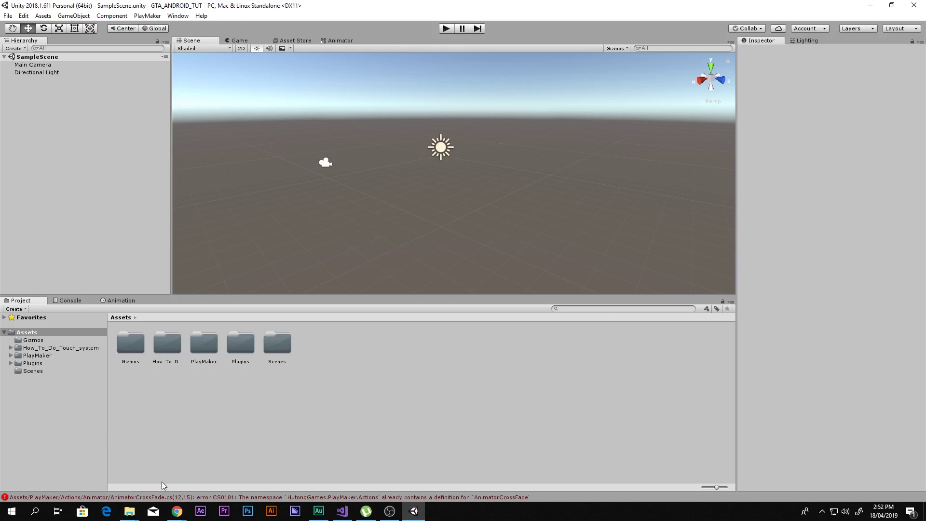
Review the compile errors in the Console and locate the AnimatorCrossFade script named in the first one
left_click(69, 300)
scroll(102, 383, "down", 8)
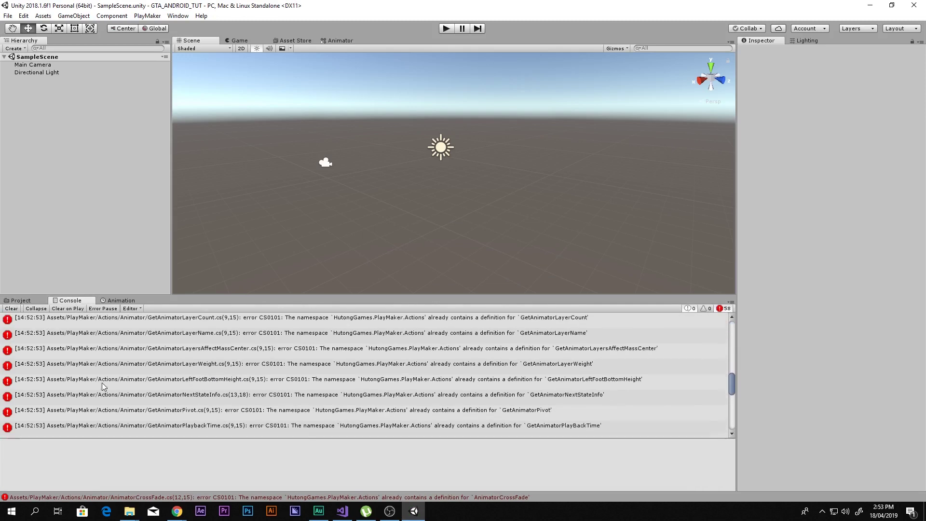
scroll(103, 389, "up", 8)
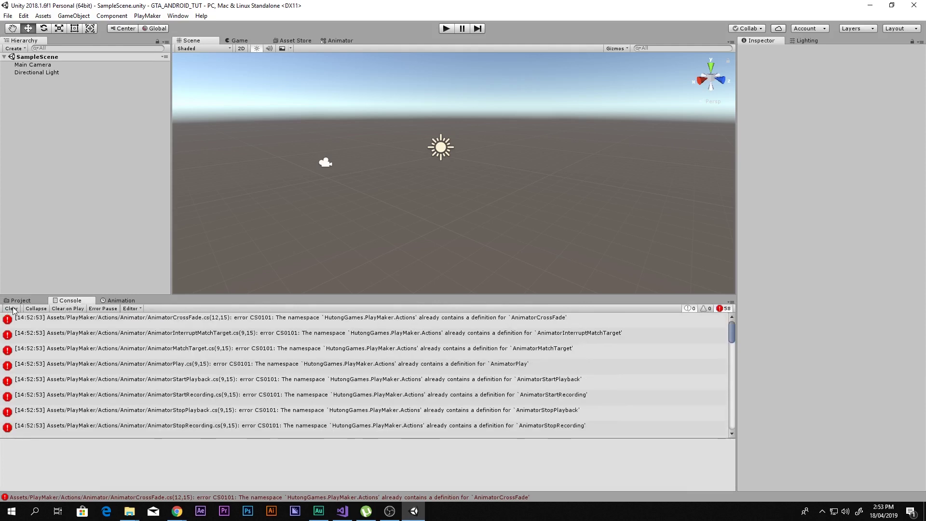
left_click(67, 322)
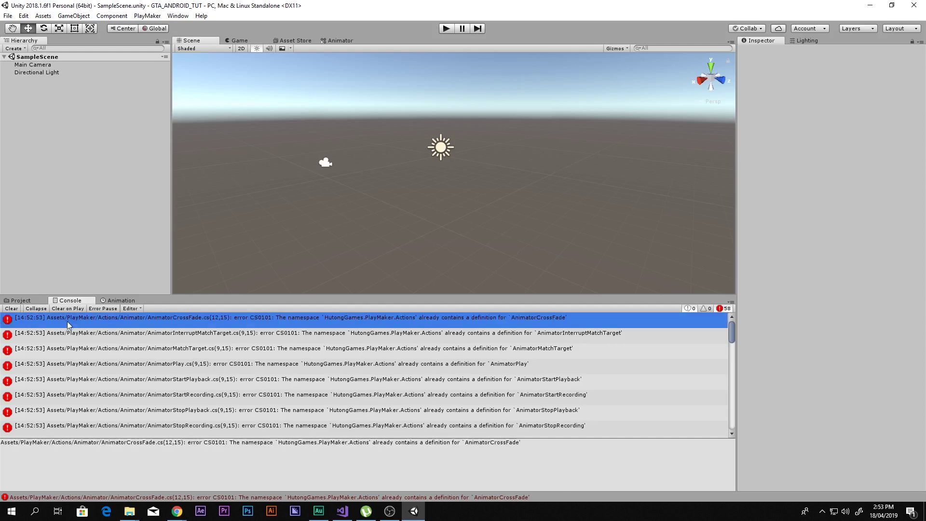
left_click(27, 303)
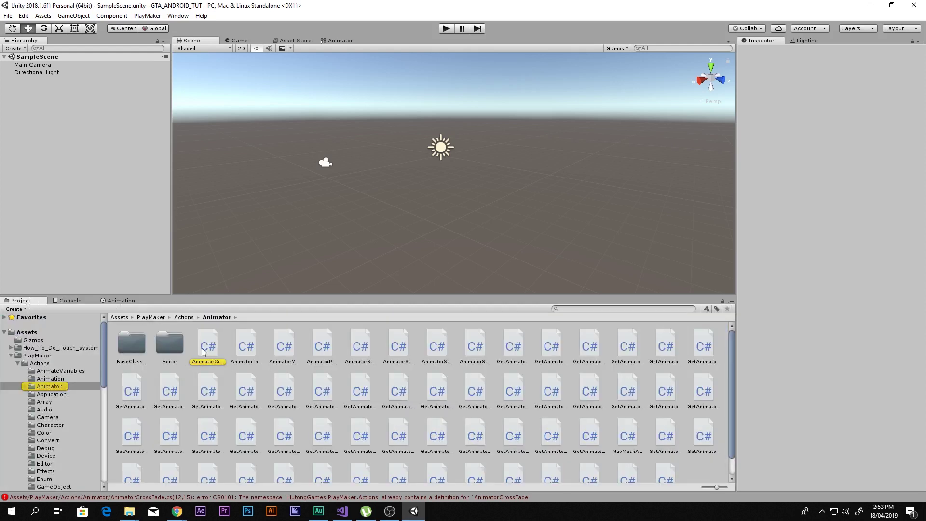
Delete the Animator folder from Assets/PlayMaker/Actions
left_click(54, 387)
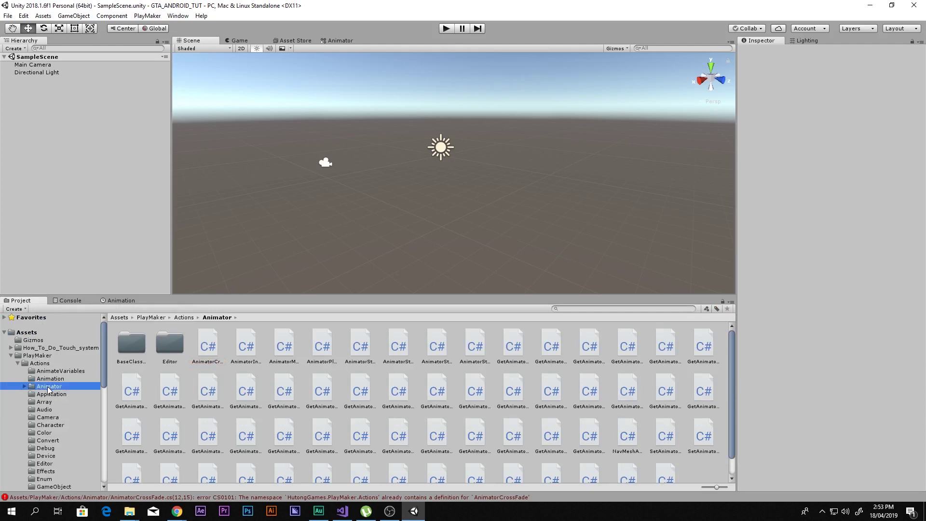
key("Delete")
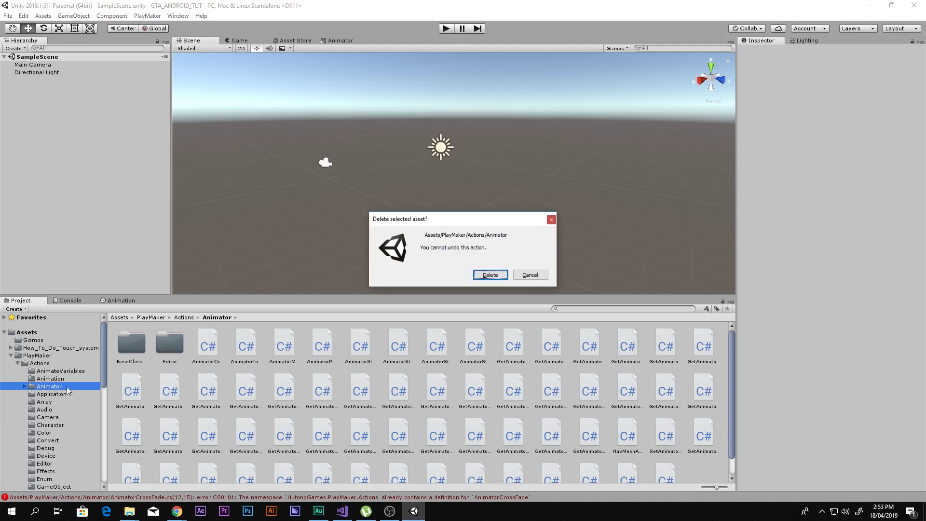
left_click(483, 273)
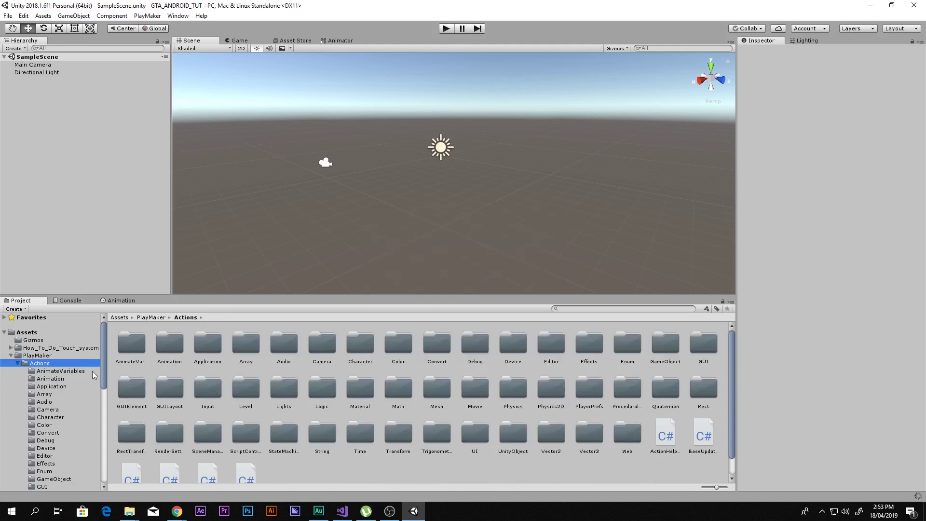
Recheck the Console for errors and collapse the Actions and PlayMaker folders in the project tree
left_click(73, 300)
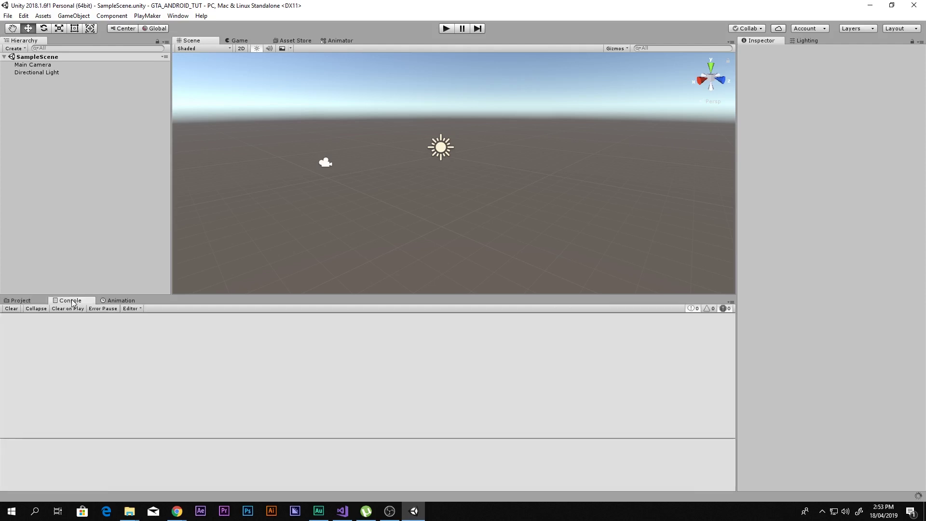
left_click(19, 300)
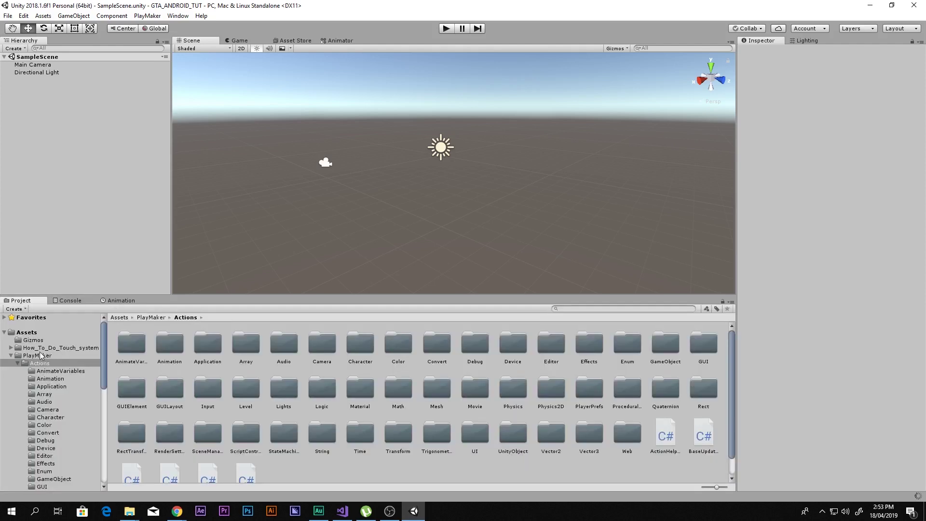
left_click(17, 363)
left_click(10, 356)
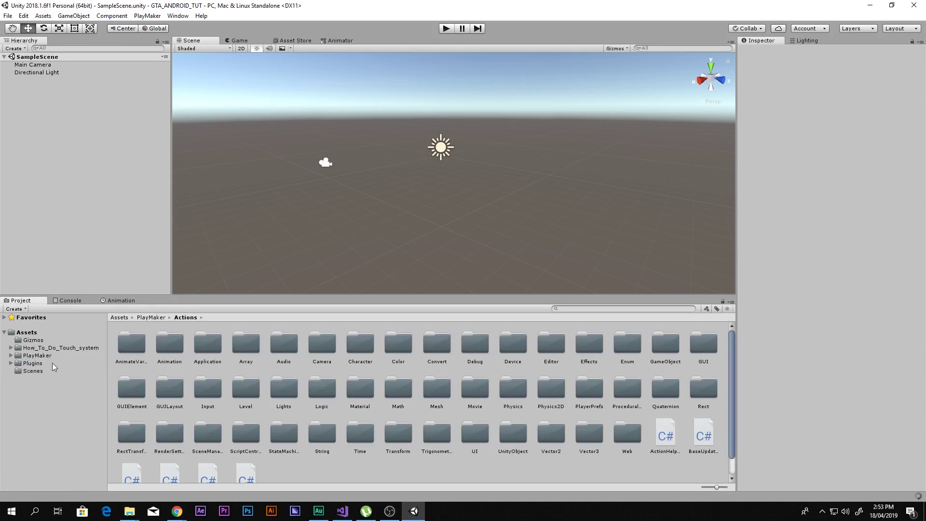
left_click(10, 355)
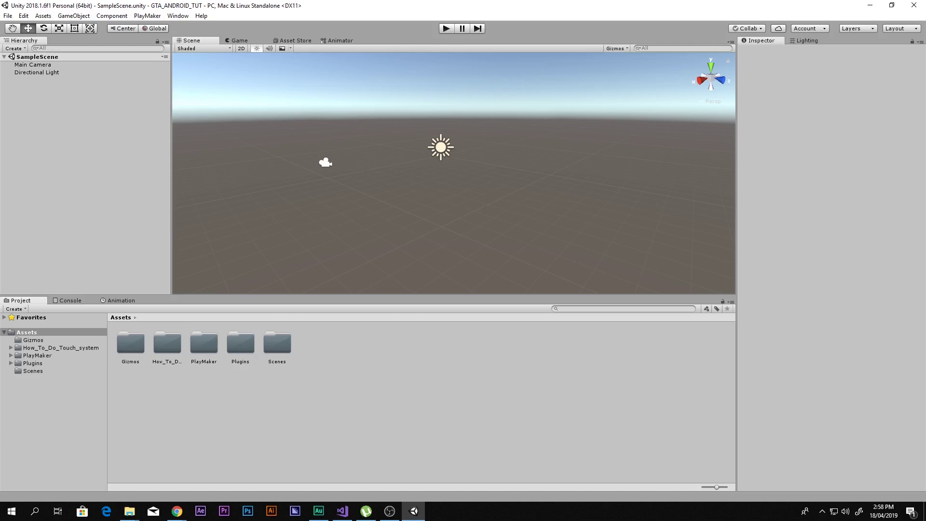
Switch to Chrome and view the Mixamo site and the Google results for "3d model human free download"
key("alt+Tab")
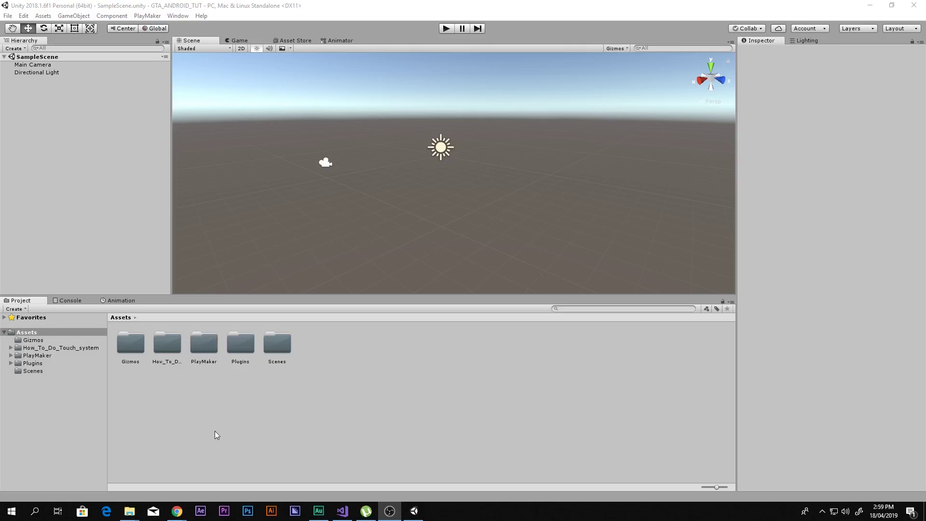
mouse_move(182, 516)
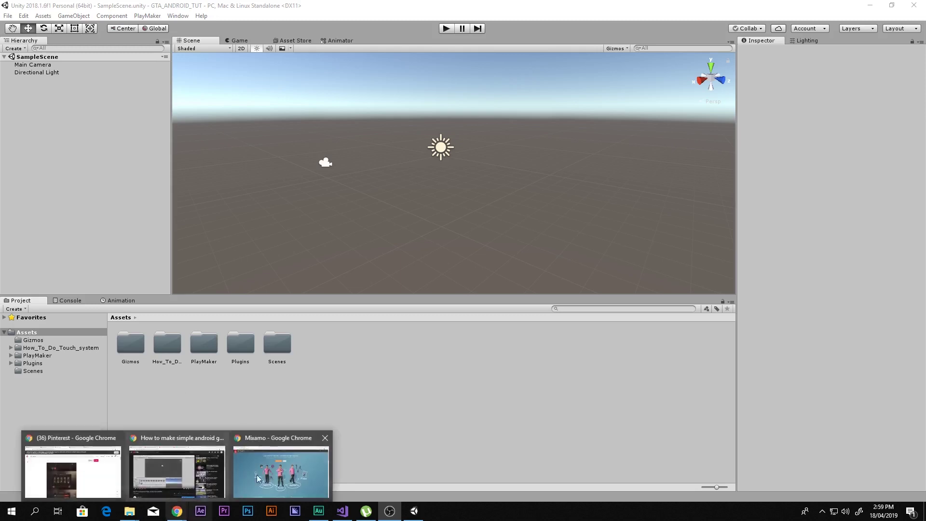
left_click(284, 471)
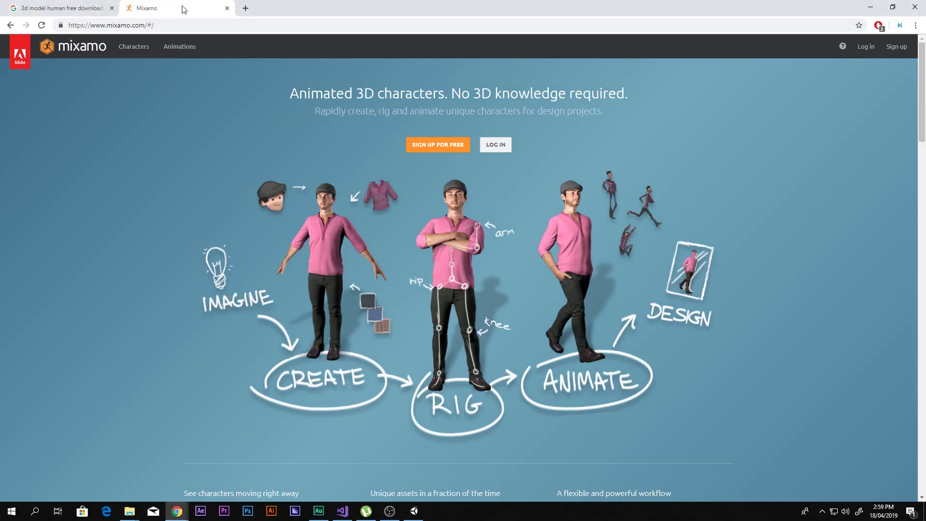
left_click(73, 8)
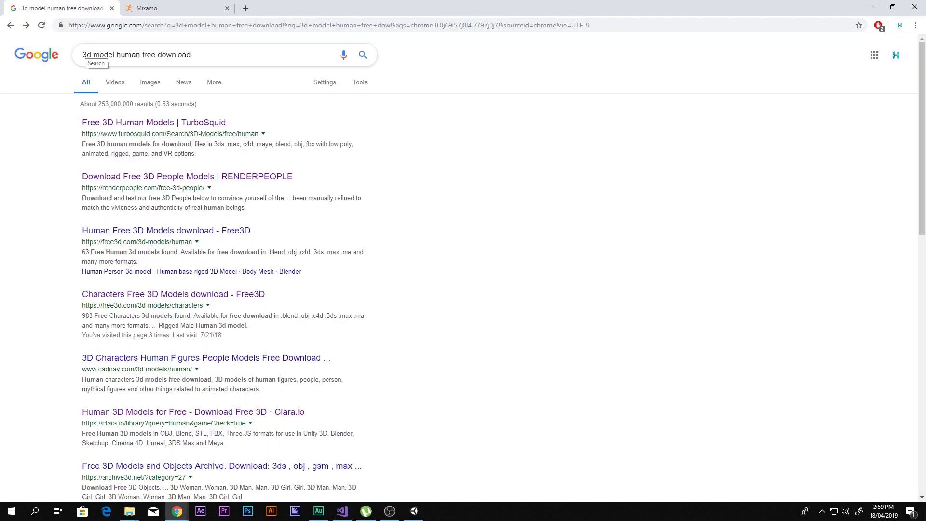
Open TurboSquid's free human models from the Google results and review the Old Man model's page and related products
left_click(151, 124)
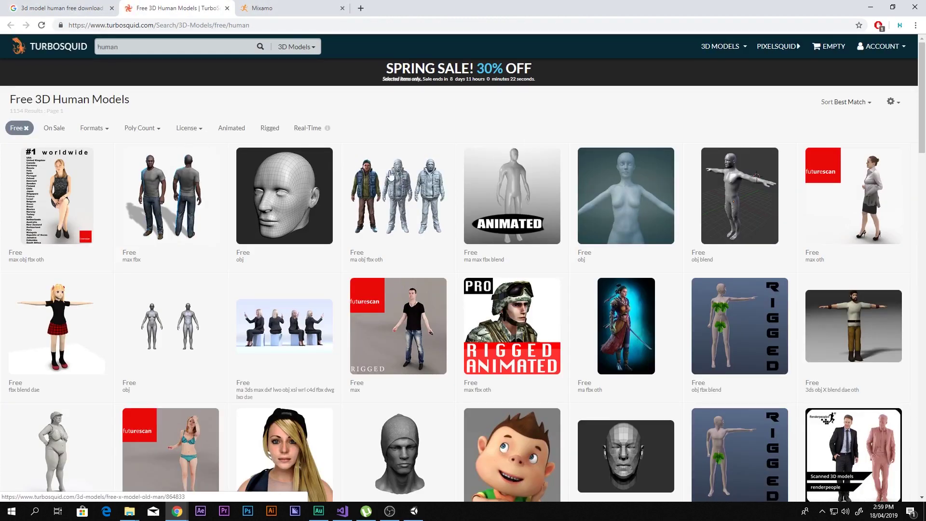
left_click(391, 175)
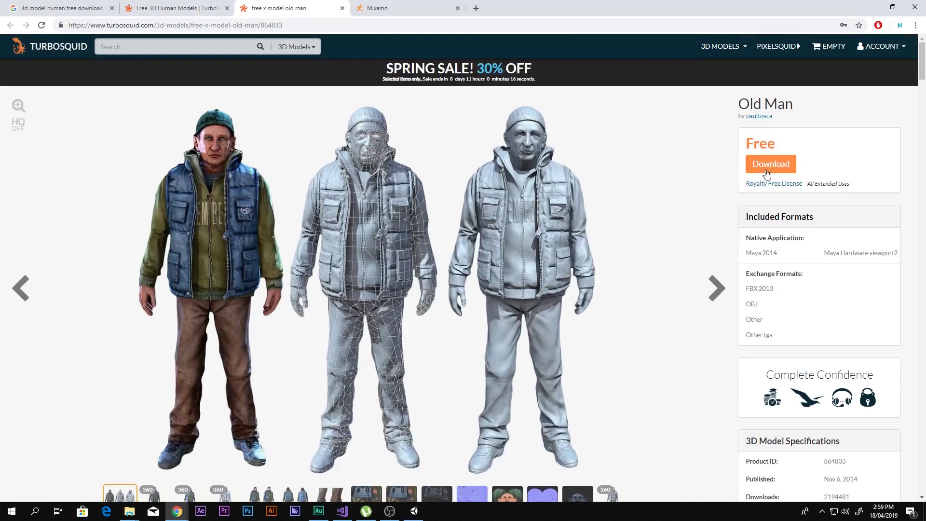
scroll(697, 221, "down", 8)
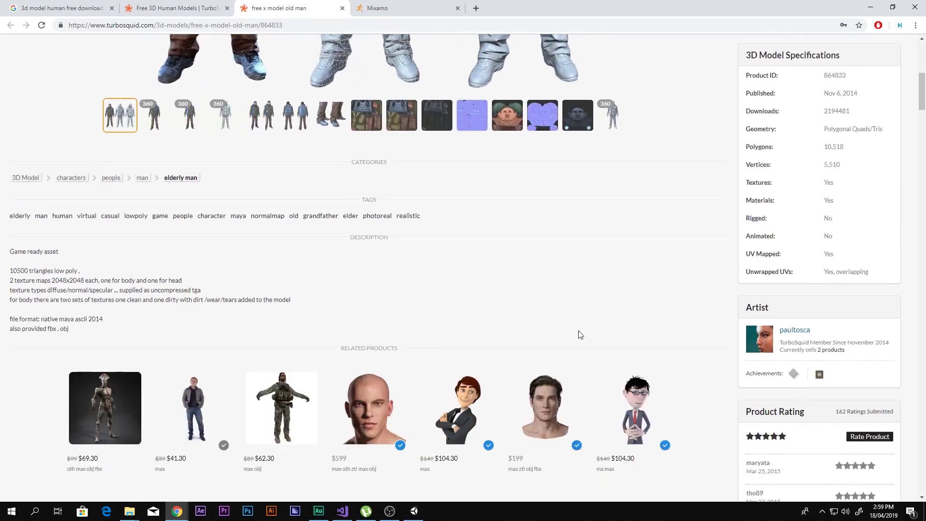
scroll(121, 370, "down", 2)
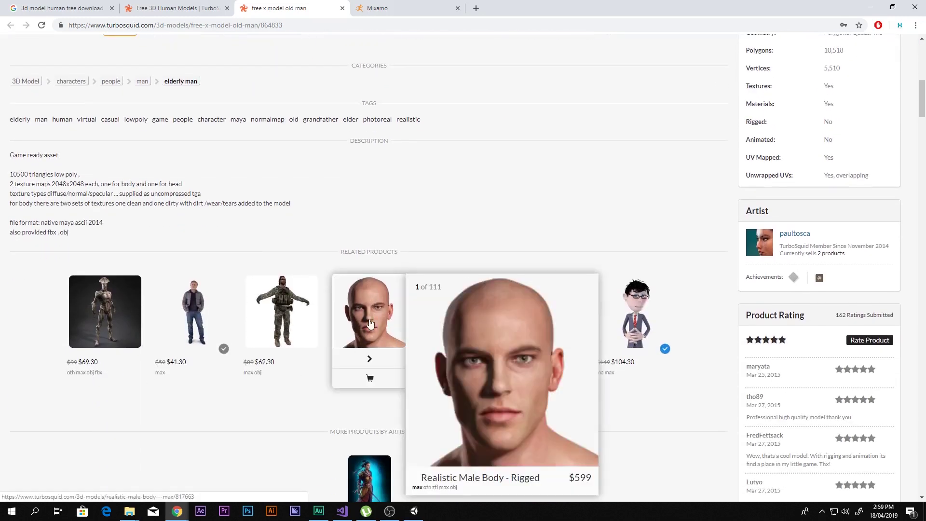
View the related Realistic Male Body - Rigged model with its raised-hand preview image, and close its page
left_click(356, 353)
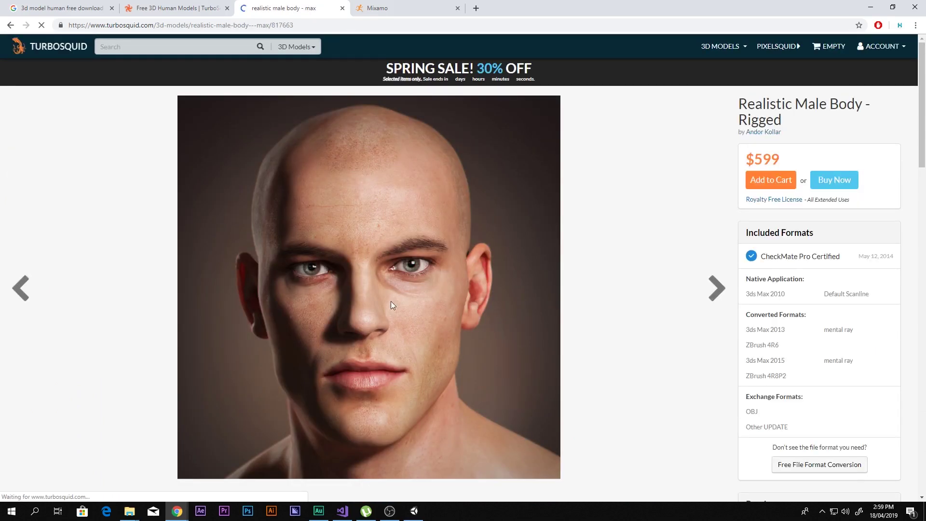
scroll(391, 301, "down", 3)
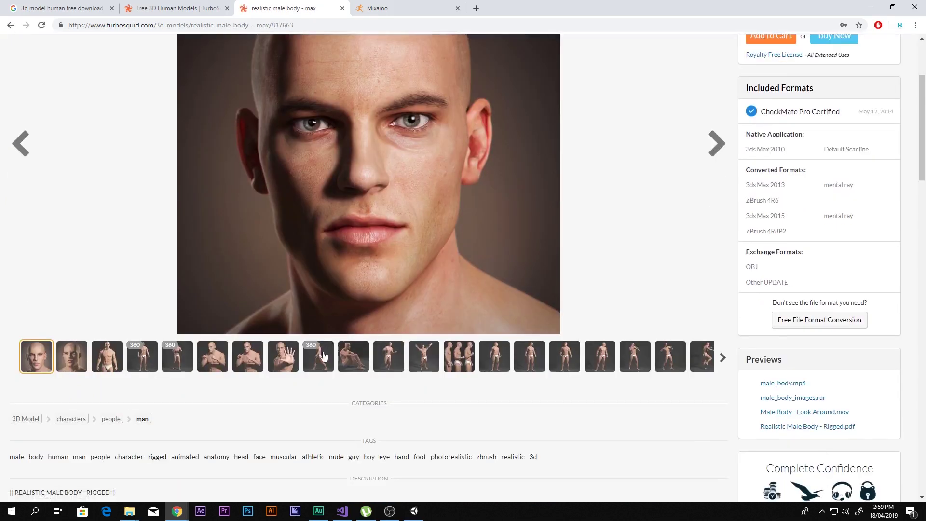
left_click(285, 357)
scroll(396, 313, "up", 2)
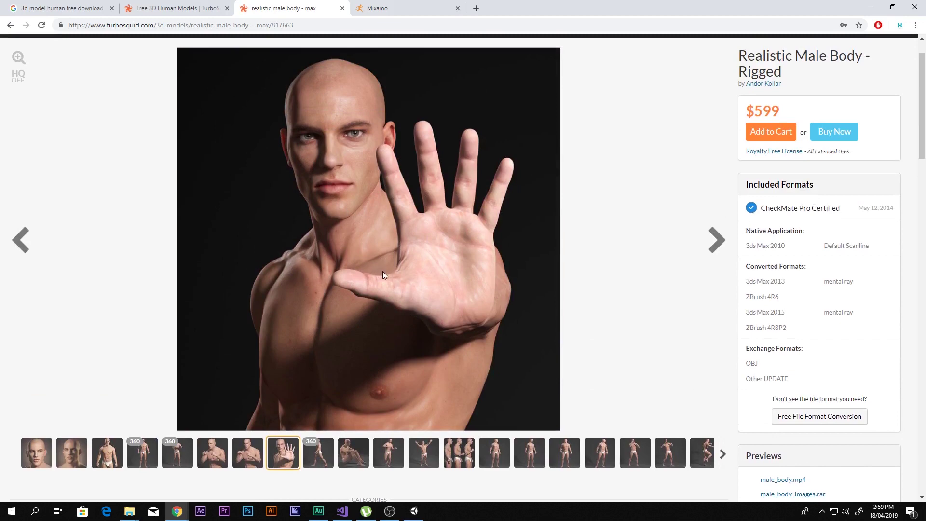
scroll(714, 166, "up", 1)
left_click(681, 185)
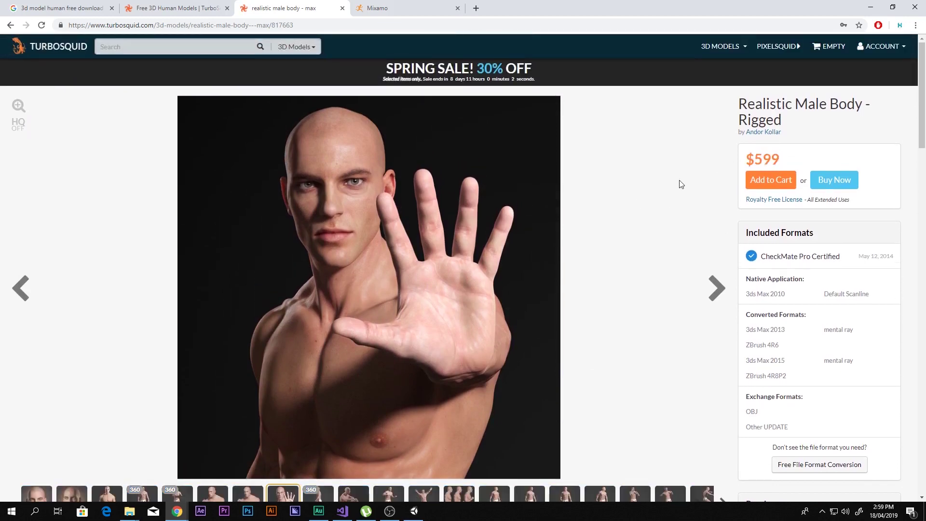
left_click(342, 8)
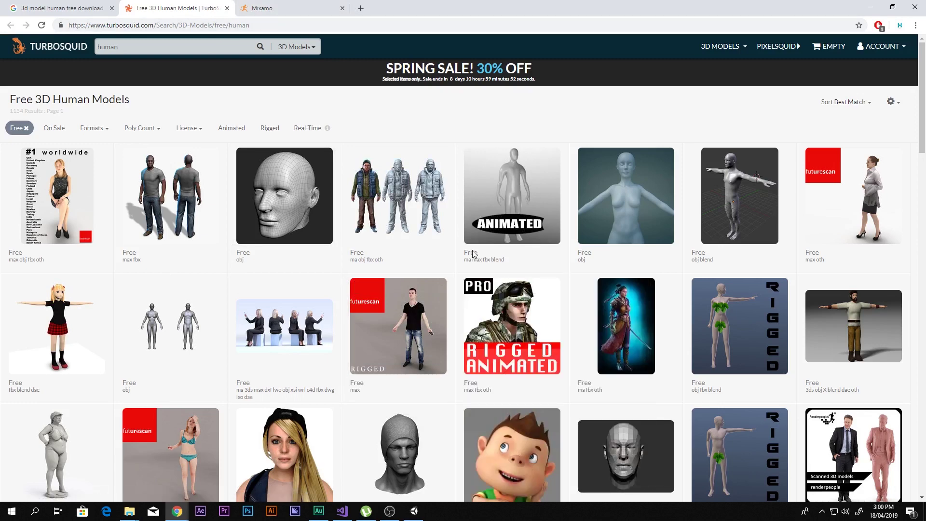
Browse TurboSquid's free human models, and close that page and the Google results so only Mixamo stays open
mouse_move(275, 235)
scroll(275, 235, "down", 1)
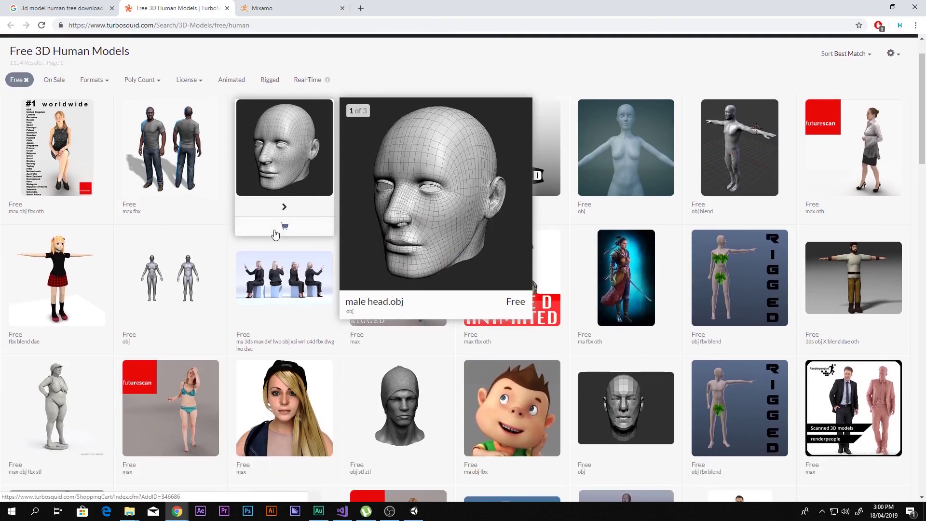
scroll(274, 235, "down", 2)
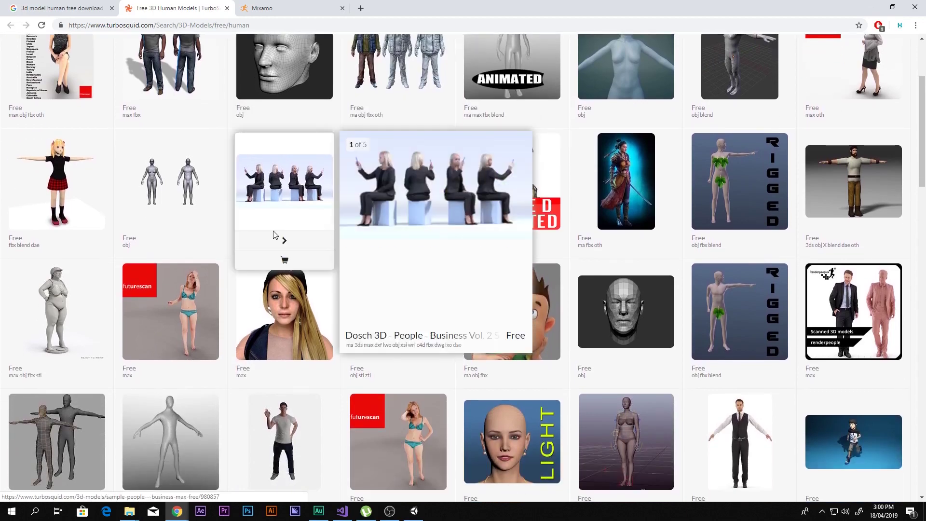
scroll(274, 235, "down", 3)
scroll(273, 234, "down", 1)
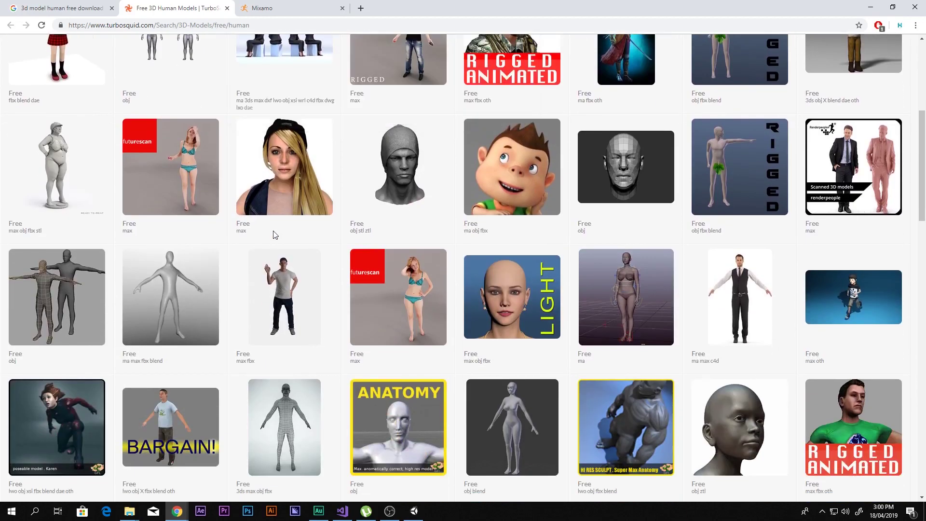
scroll(274, 235, "up", 6)
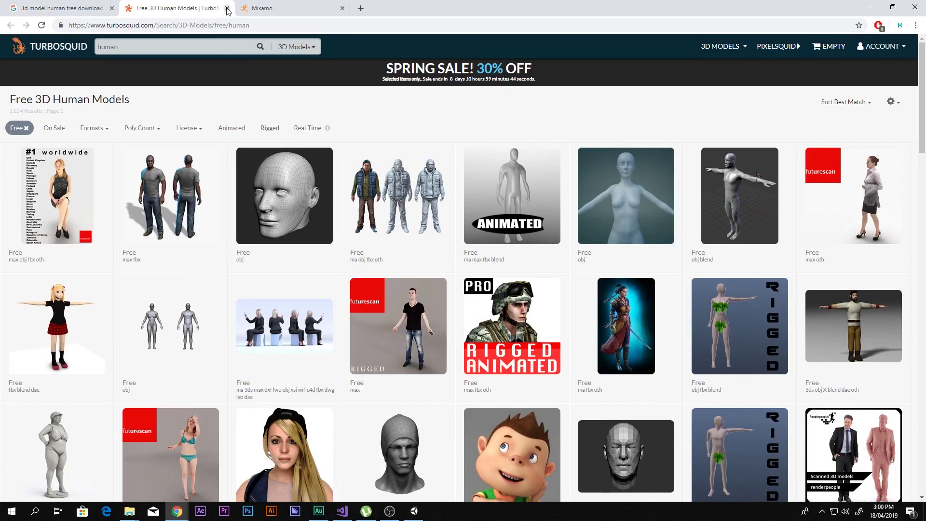
left_click(227, 9)
left_click(111, 8)
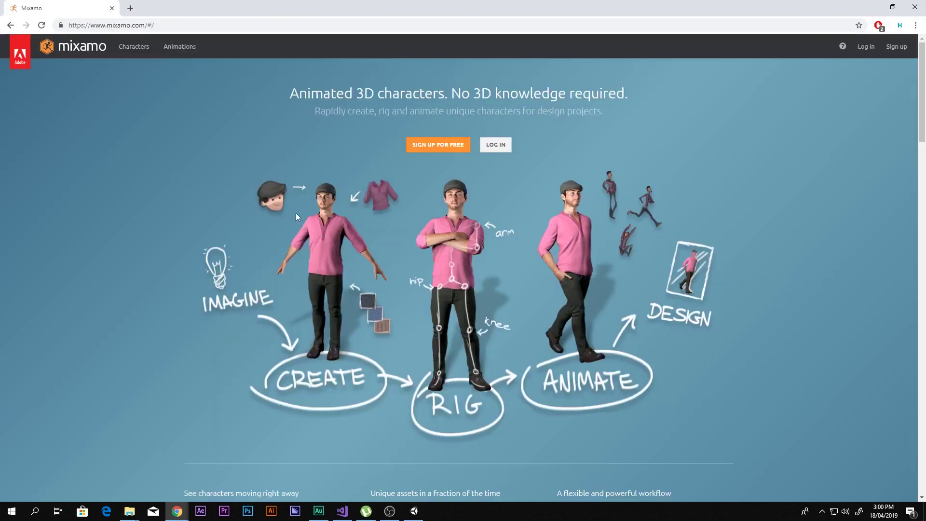
Open Mixamo's character library and browse its first rows of characters
left_click_drag(294, 98, 603, 99)
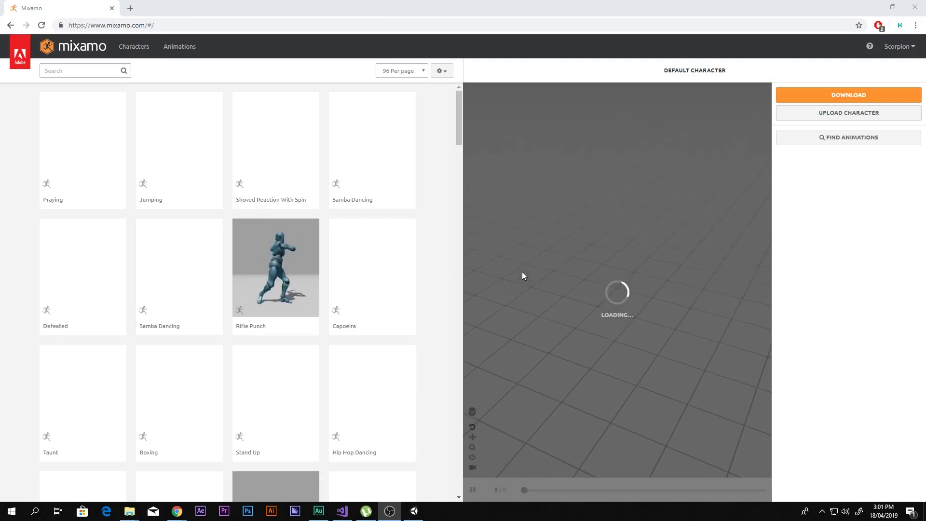
left_click(146, 50)
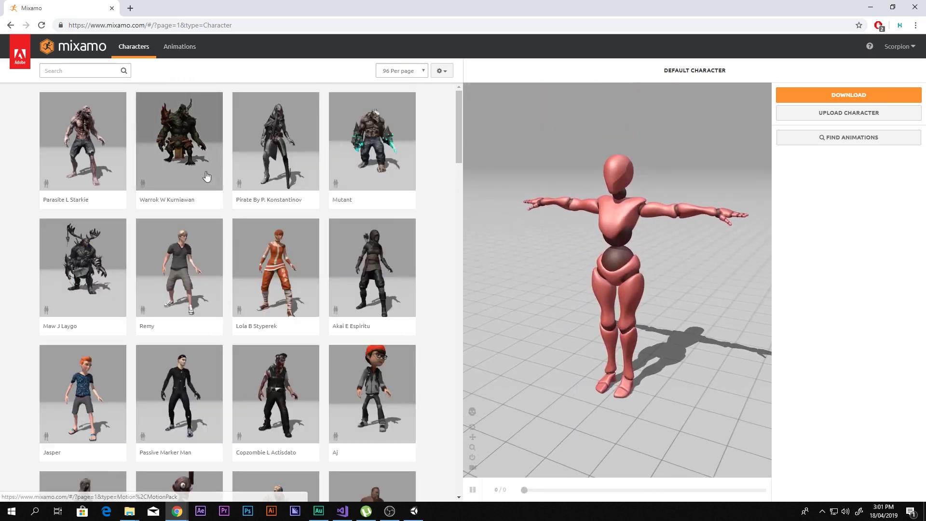
scroll(180, 270, "down", 1)
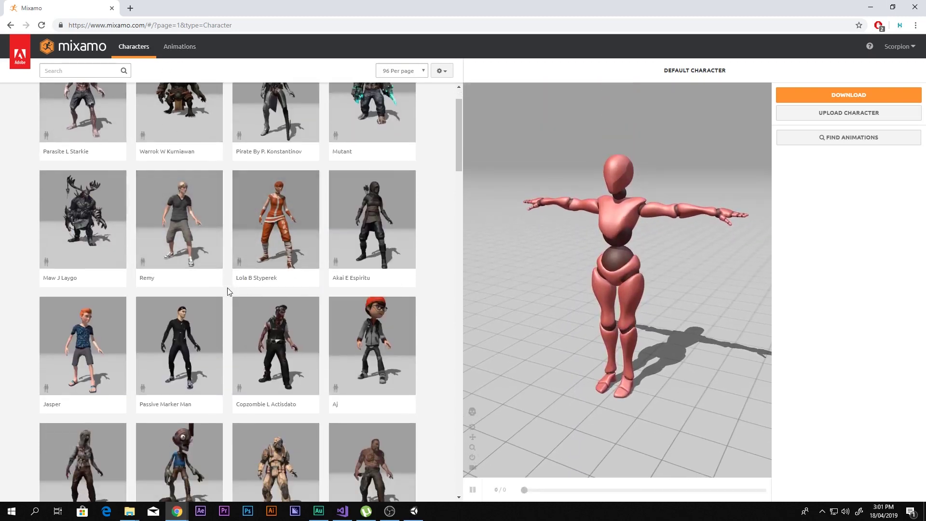
scroll(304, 345, "down", 2)
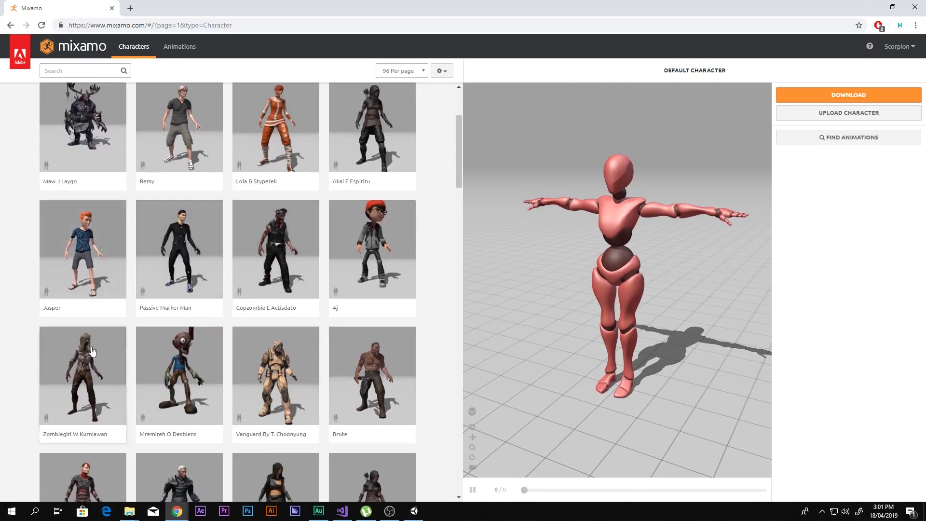
scroll(316, 345, "down", 2)
Load the Brute character into the Mixamo preview and look through the rest of the character list
left_click(369, 299)
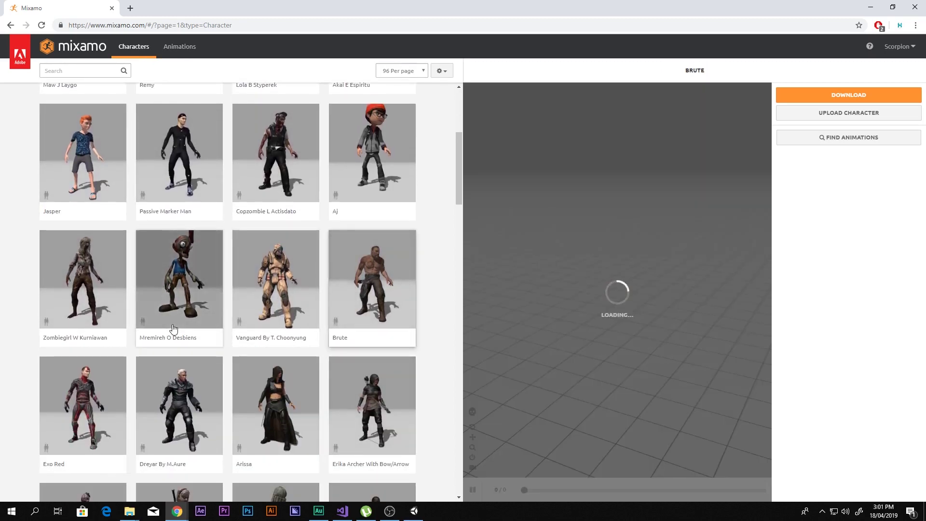
scroll(176, 333, "up", 3)
scroll(189, 308, "up", 2)
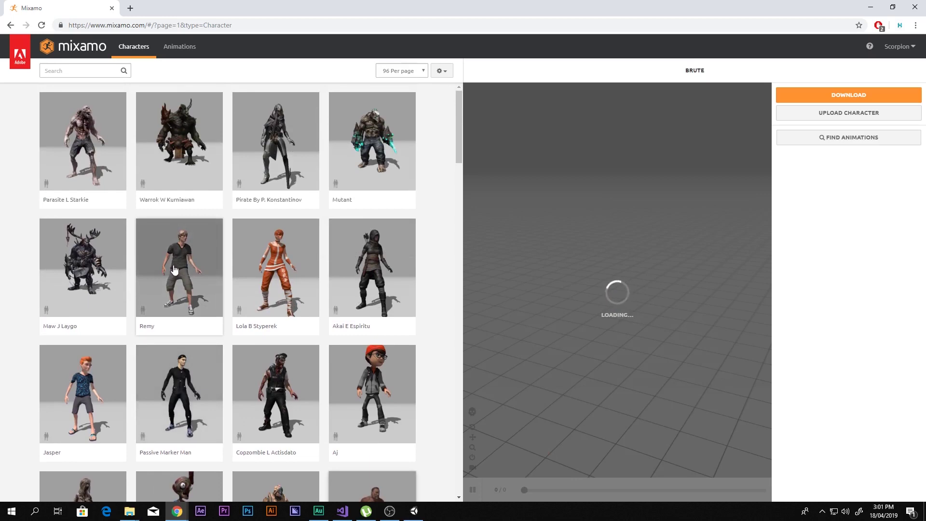
scroll(187, 338, "down", 2)
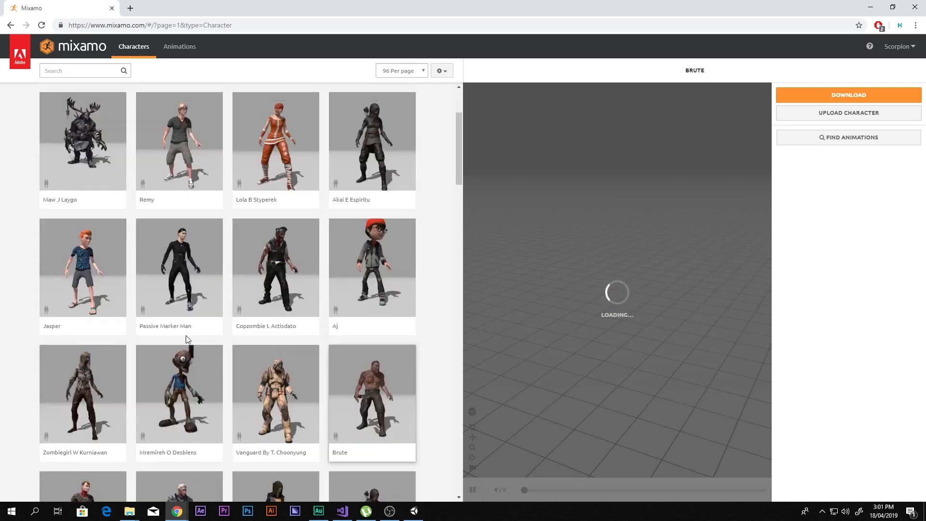
scroll(188, 337, "down", 14)
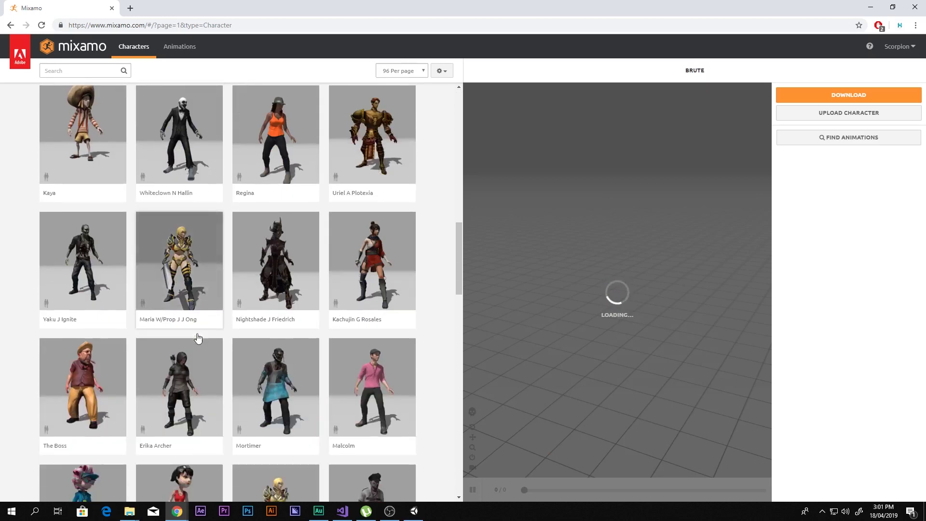
scroll(198, 339, "down", 9)
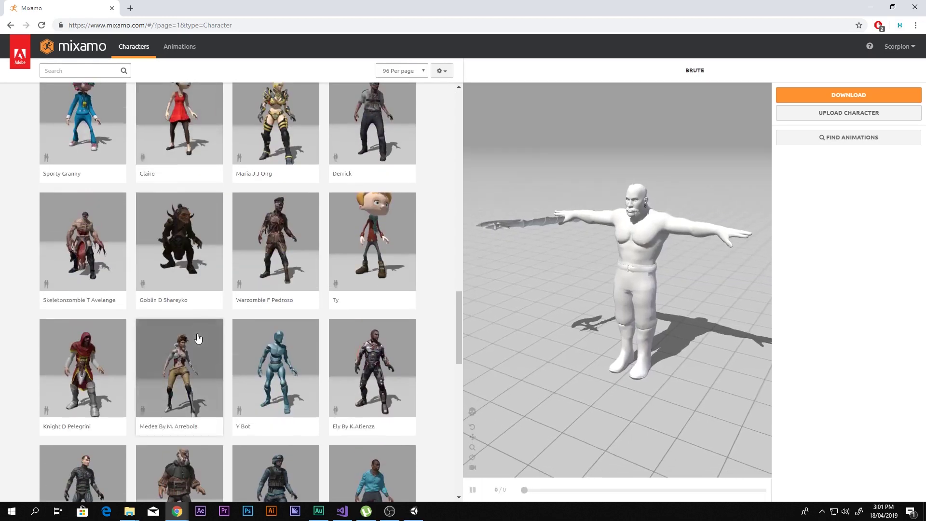
scroll(198, 339, "down", 2)
scroll(627, 265, "up", 3)
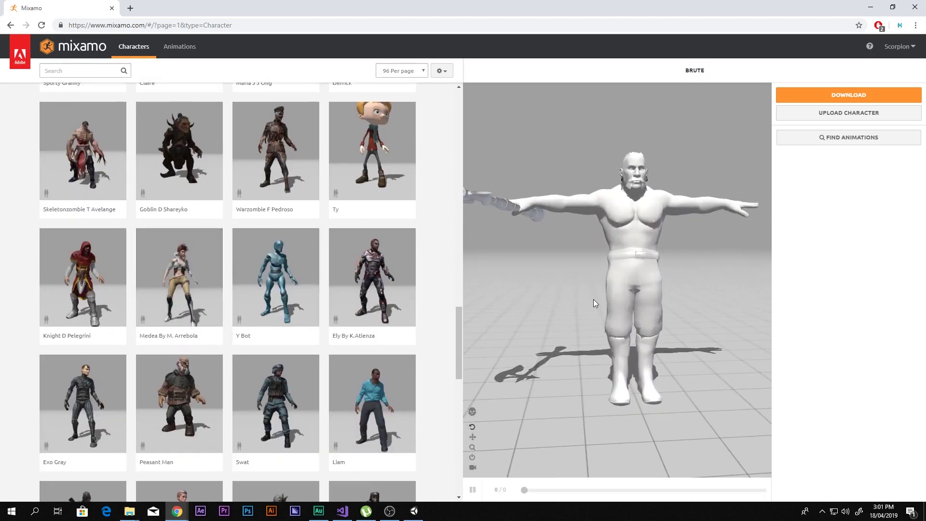
scroll(398, 313, "down", 6)
scroll(399, 315, "down", 8)
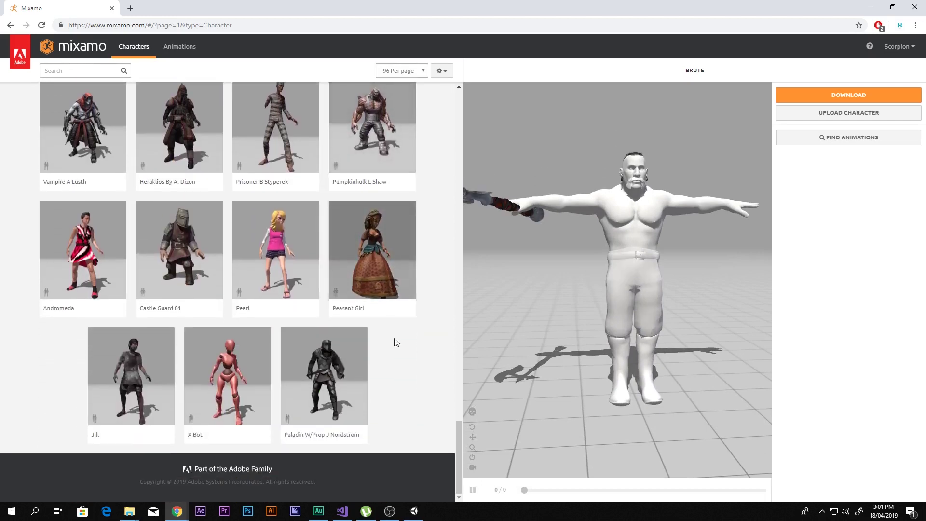
Choose the Y Bot character in Mixamo's library and accept replacing the previous character
scroll(410, 394, "up", 15)
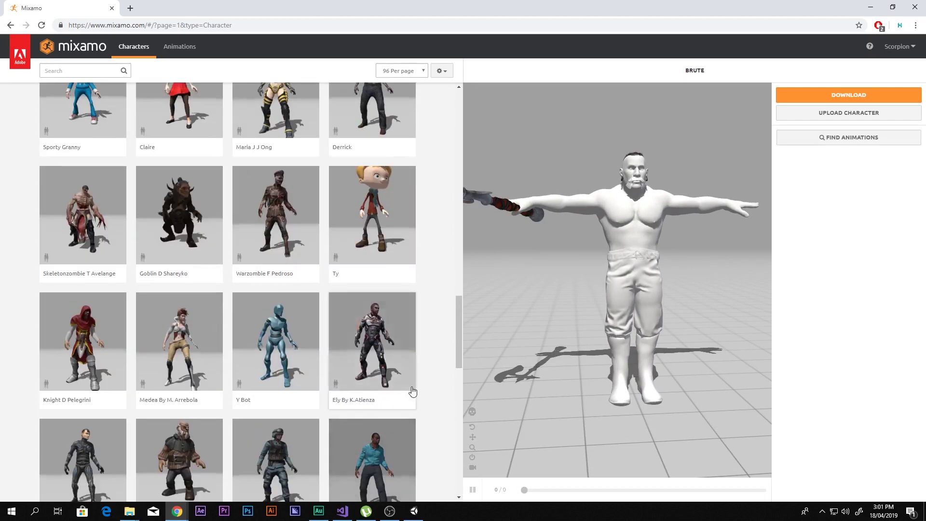
scroll(413, 391, "up", 3)
scroll(412, 391, "down", 2)
left_click(412, 391)
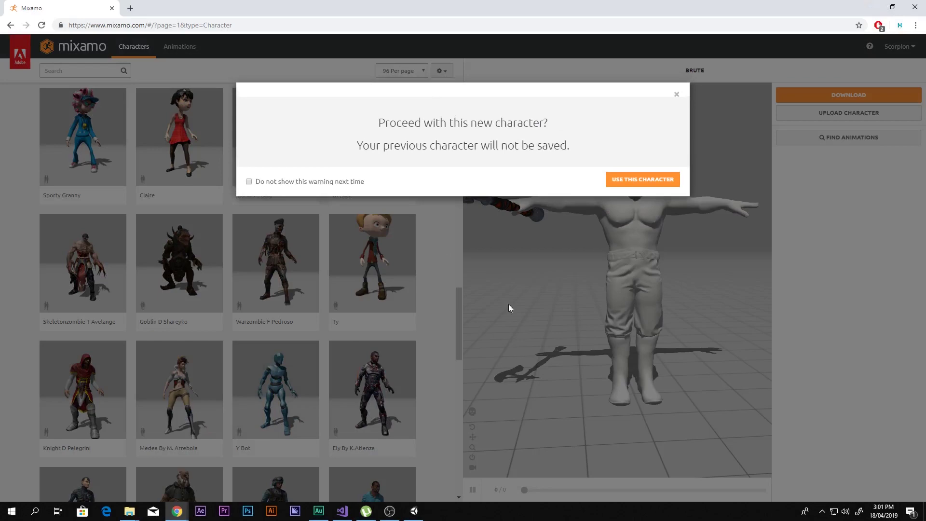
left_click(609, 180)
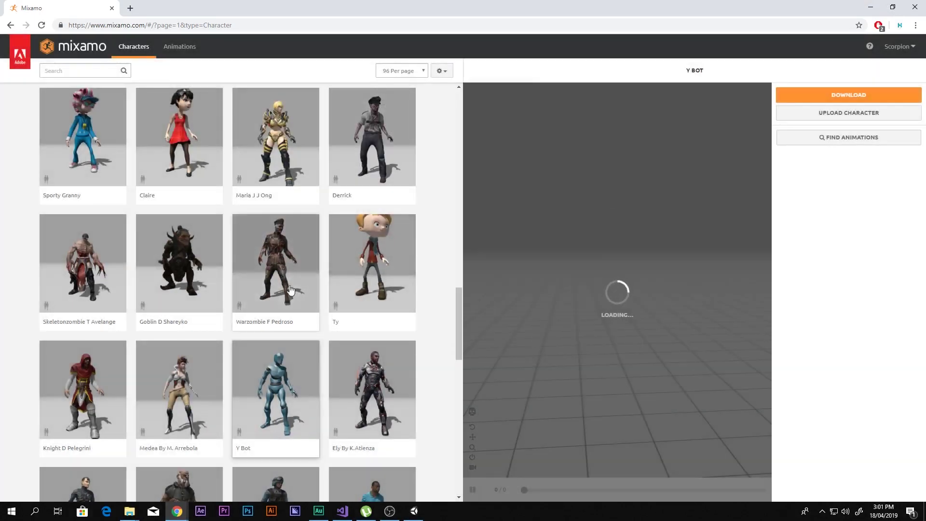
scroll(290, 290, "up", 20)
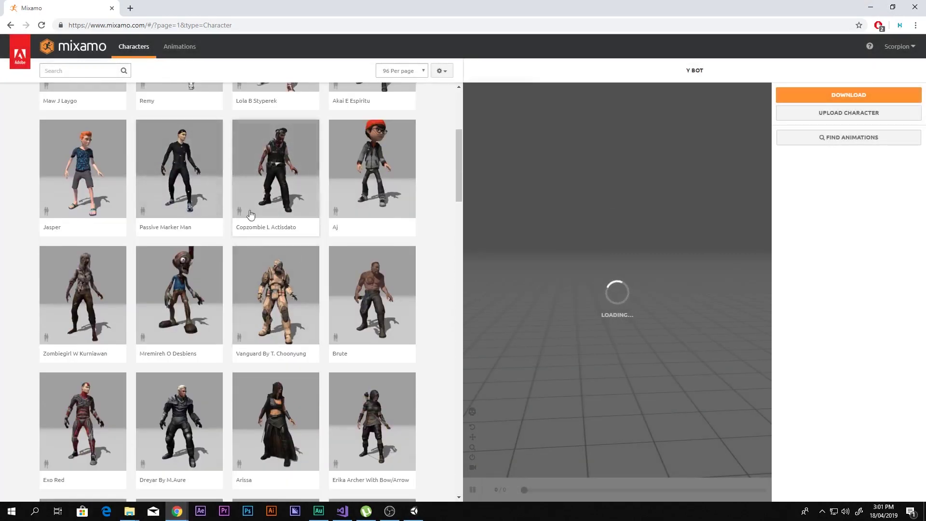
scroll(231, 202, "up", 5)
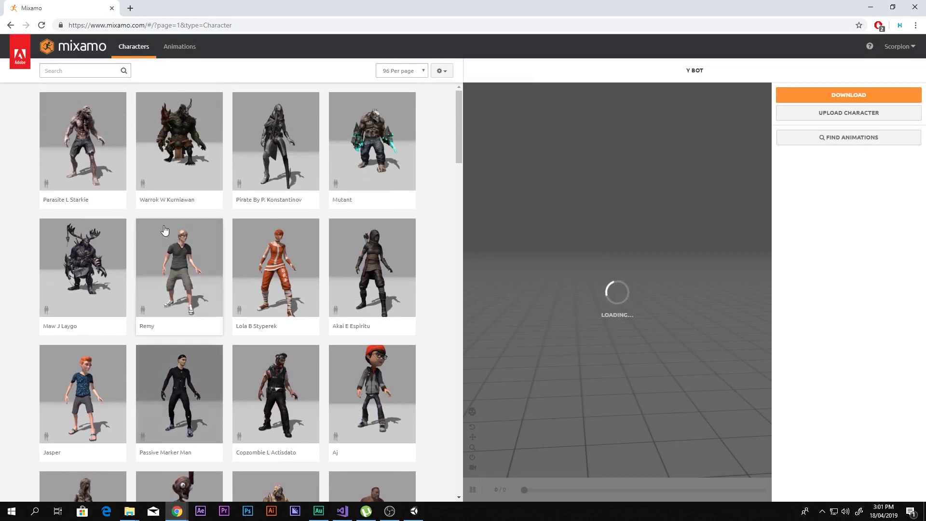
Look through Mixamo's animation library and search it for "Idel"
left_click(179, 48)
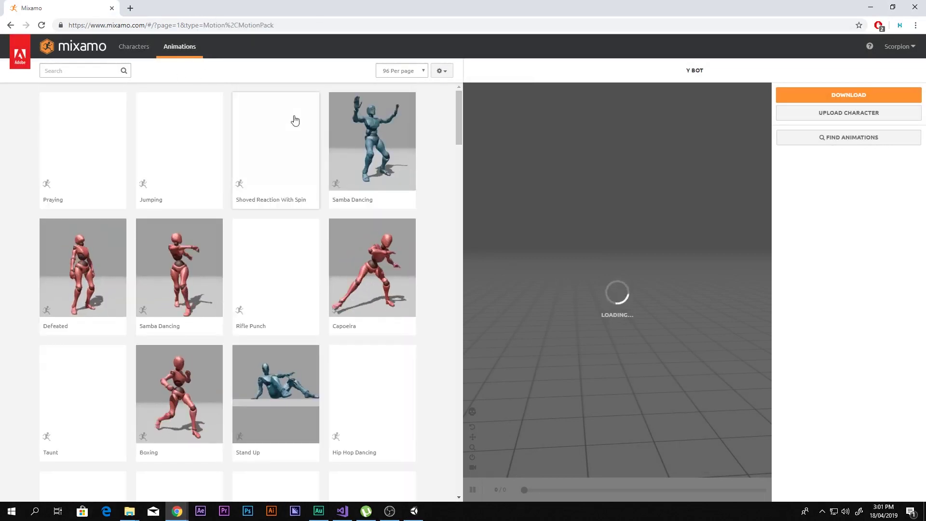
scroll(264, 379, "down", 10)
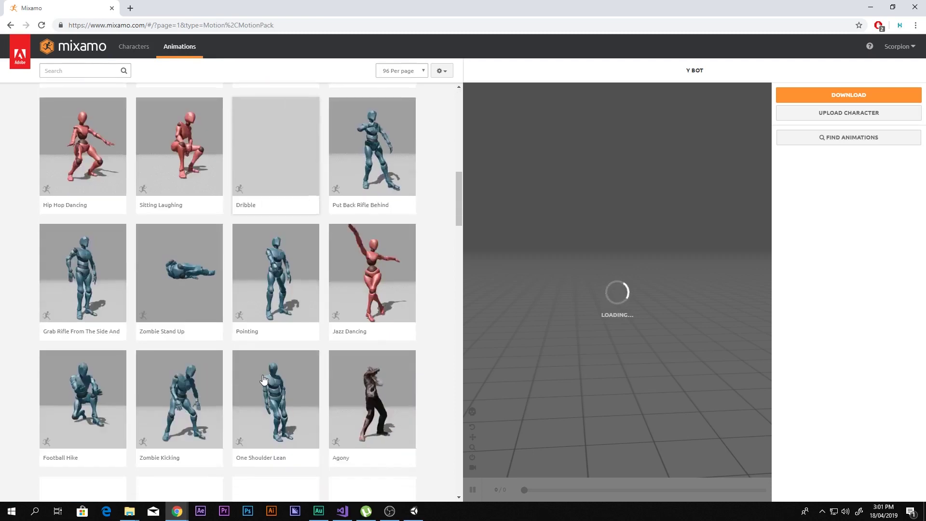
scroll(196, 279, "up", 10)
left_click(92, 70)
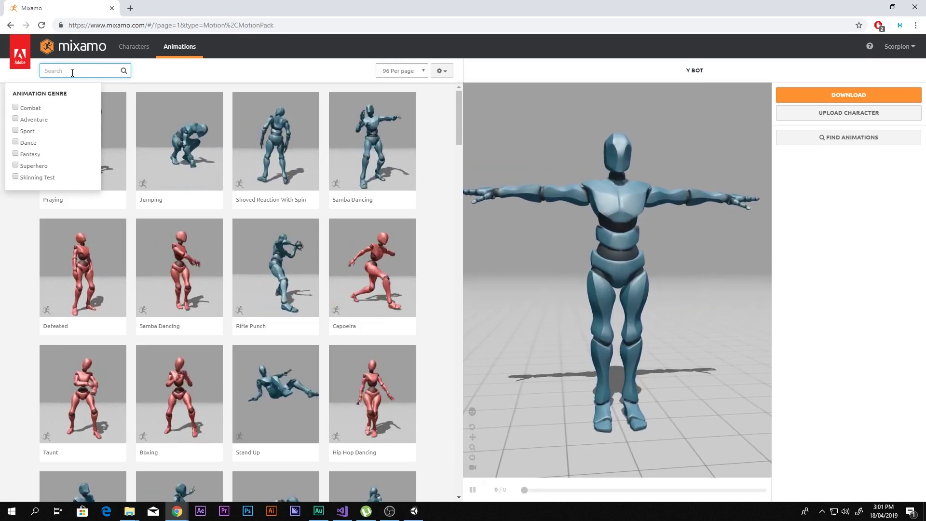
type("Ide")
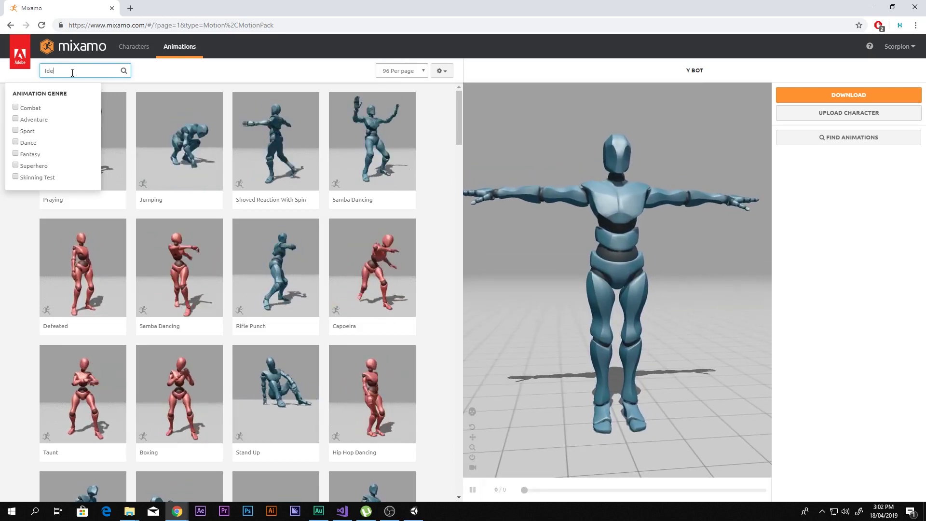
type("l")
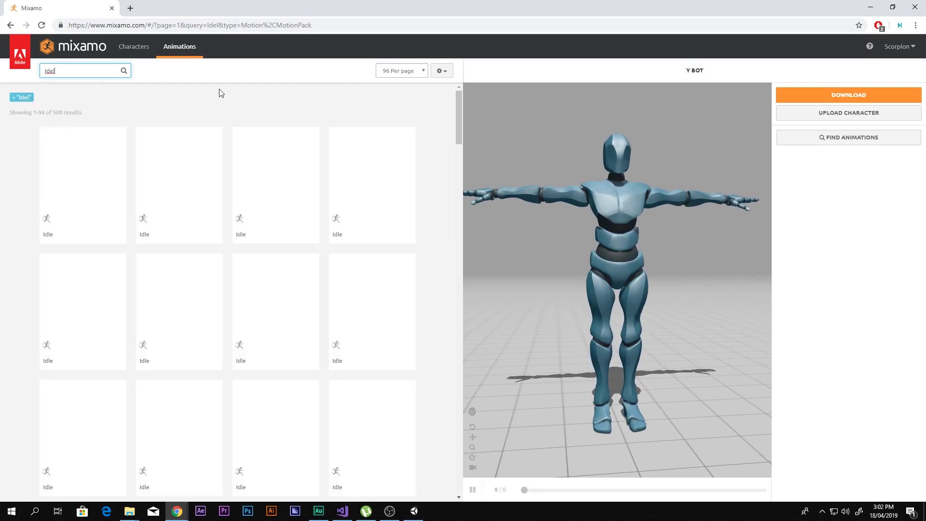
Preview several Idle animations on Y Bot, settling on the upright standing one in the third row of results
mouse_move(76, 76)
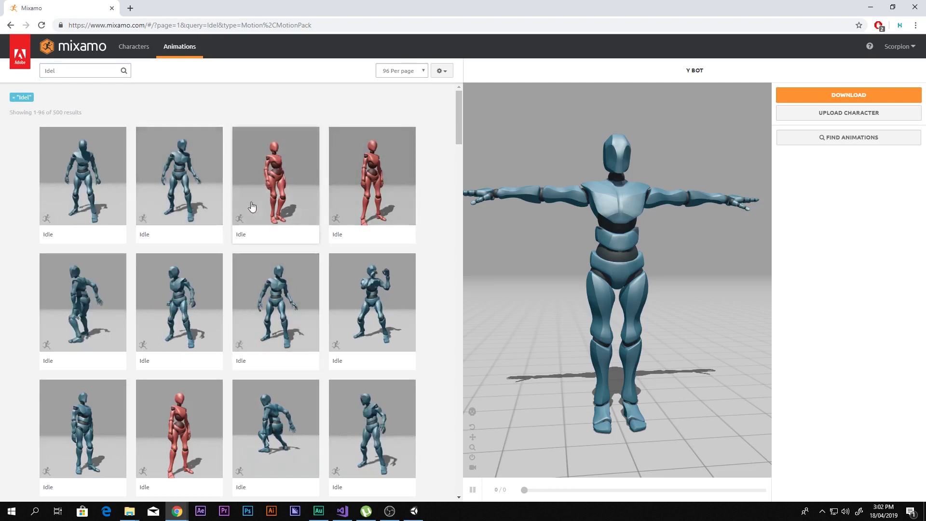
left_click(195, 151)
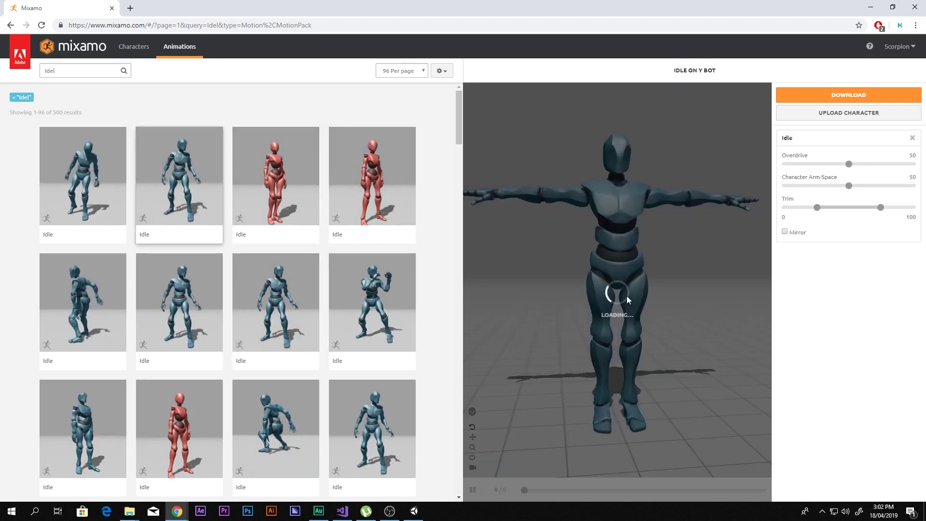
left_click_drag(574, 290, 730, 300)
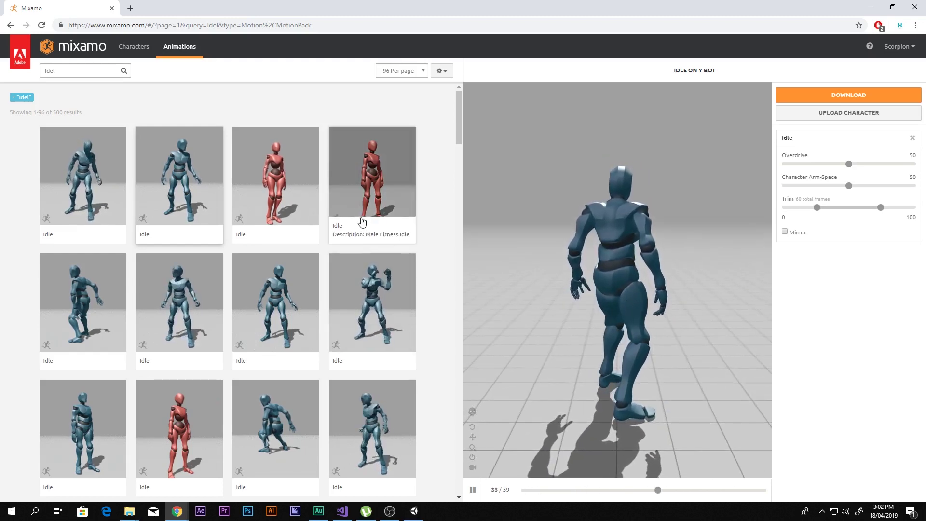
left_click(296, 188)
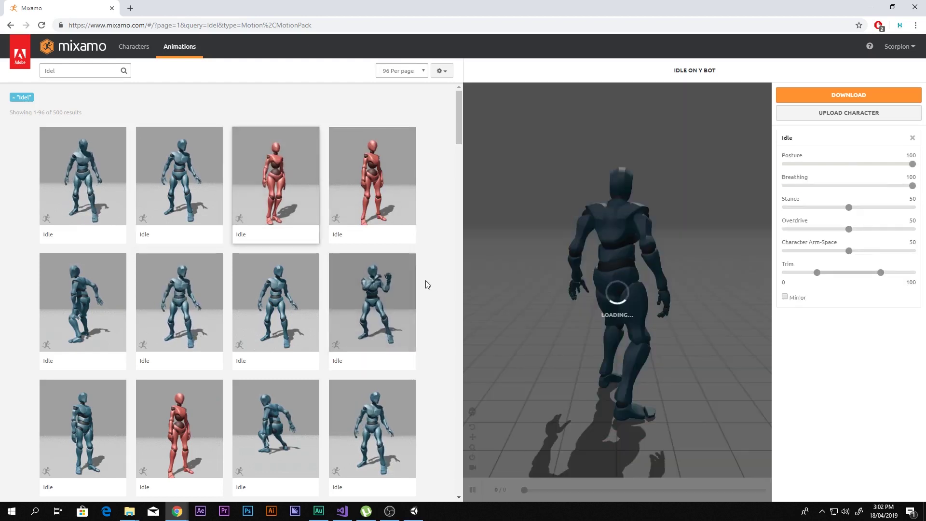
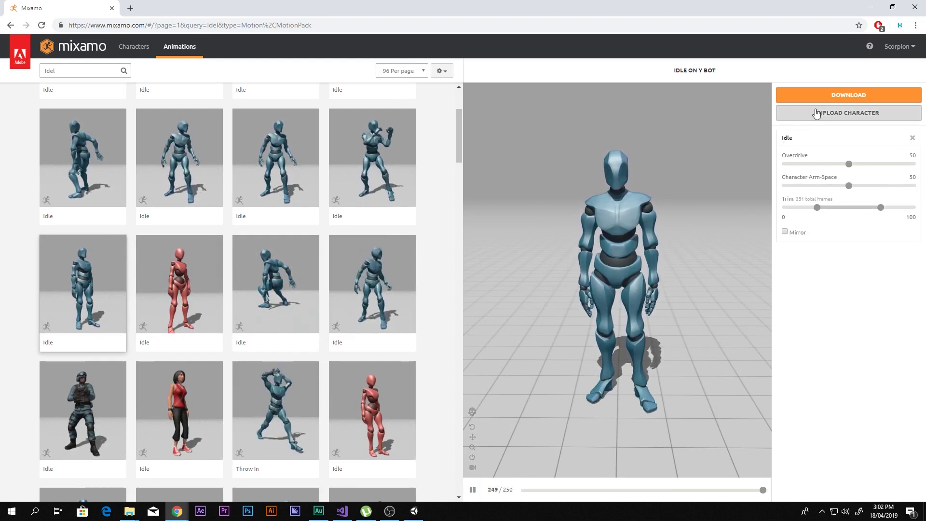
left_click(840, 116)
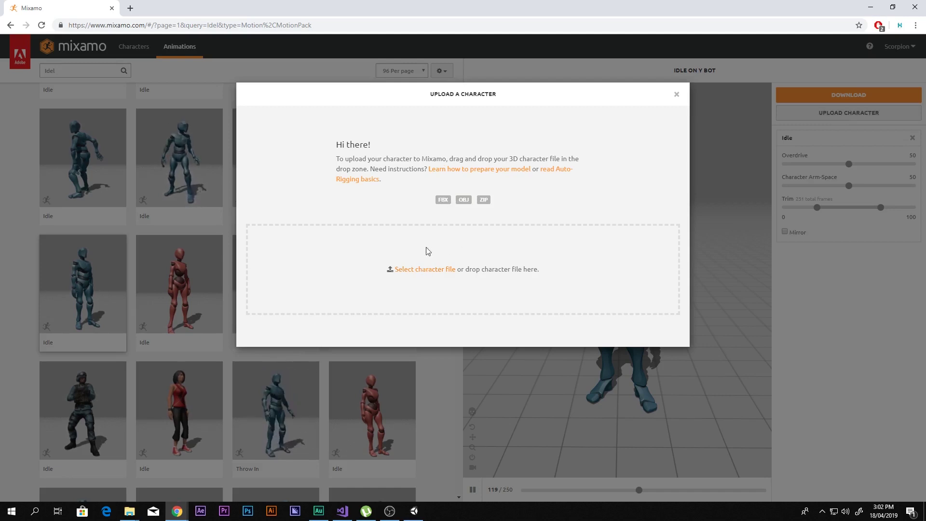
left_click(677, 95)
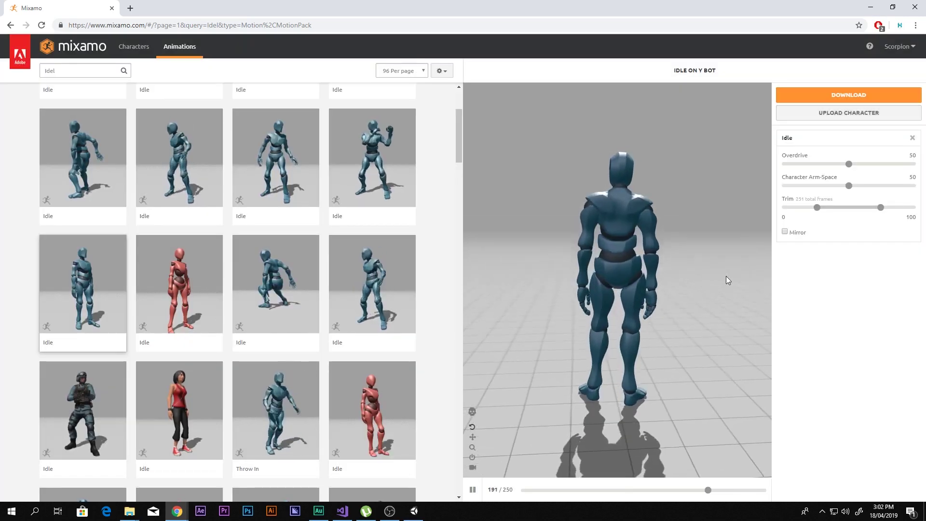
Download the Idle animation as FBX for Unity with skin, at 30 frames per second and without keyframe reduction
left_click(838, 99)
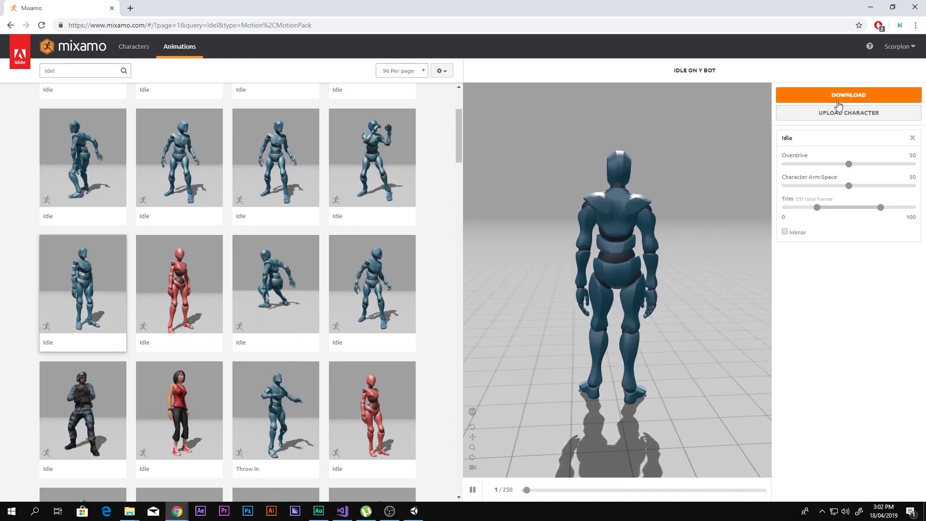
left_click(455, 137)
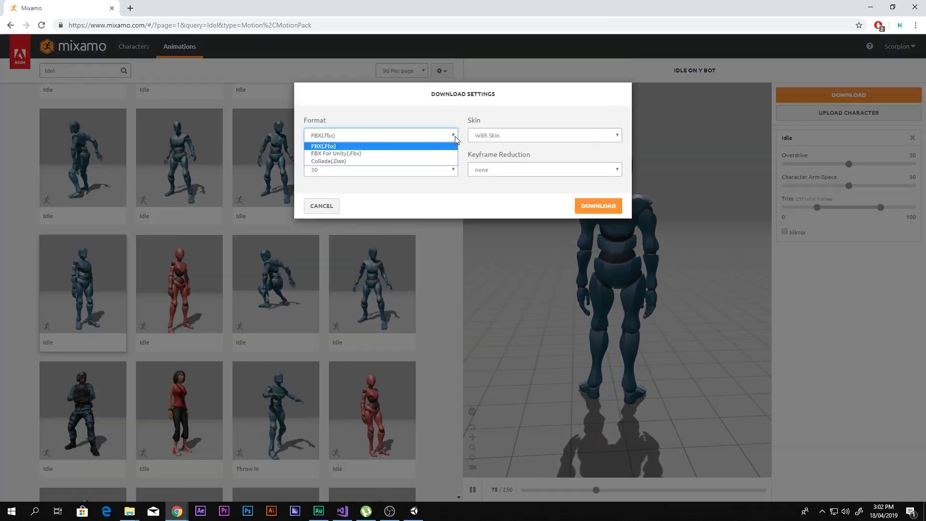
left_click(429, 153)
left_click(431, 170)
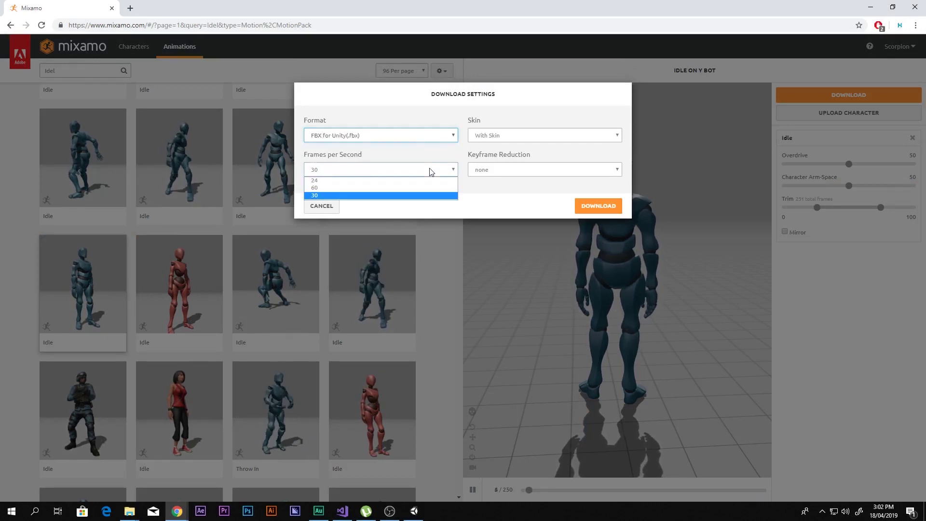
left_click(330, 196)
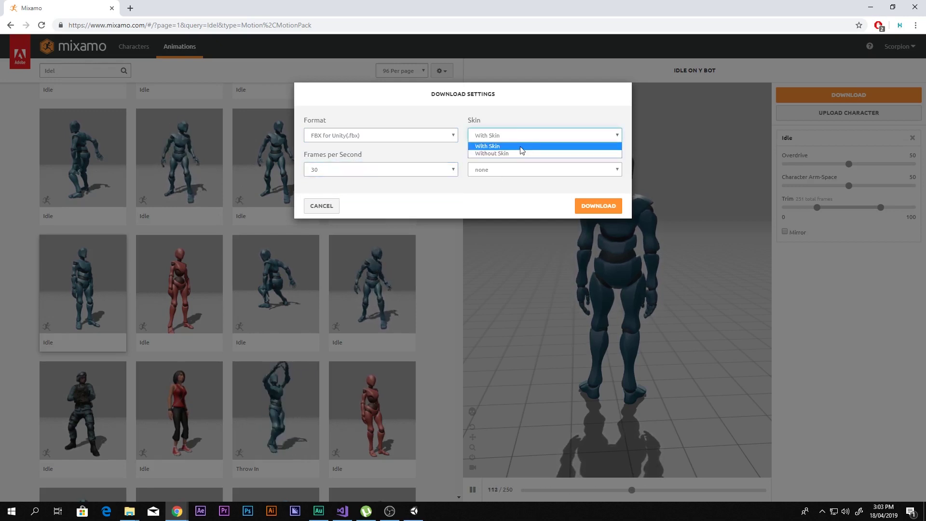
left_click(501, 180)
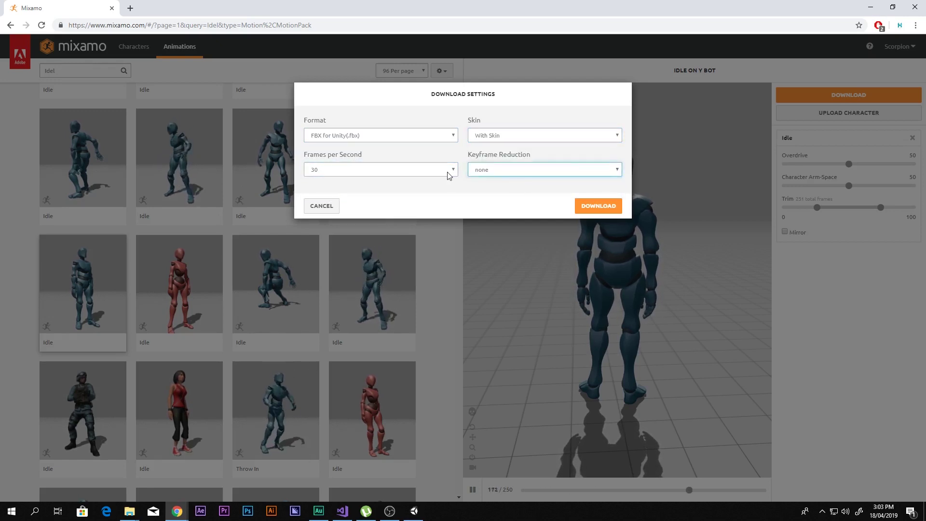
left_click(445, 139)
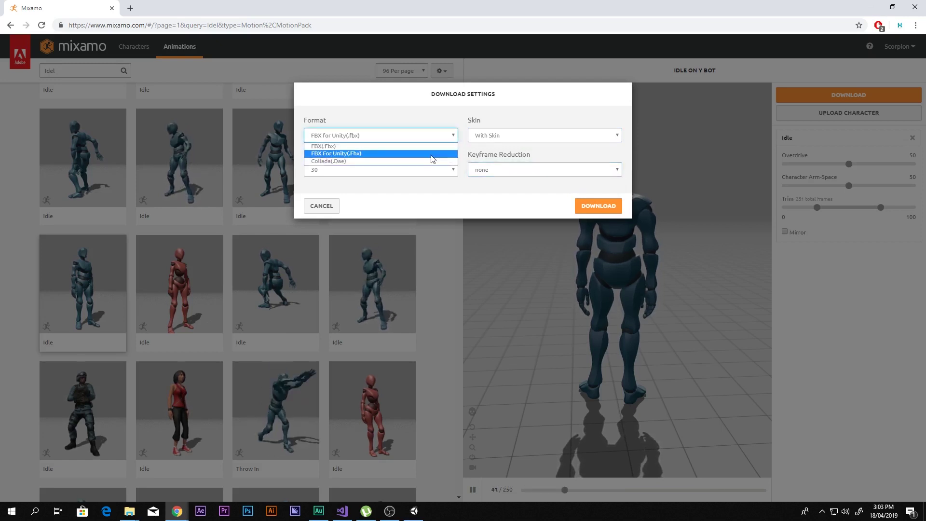
left_click(431, 154)
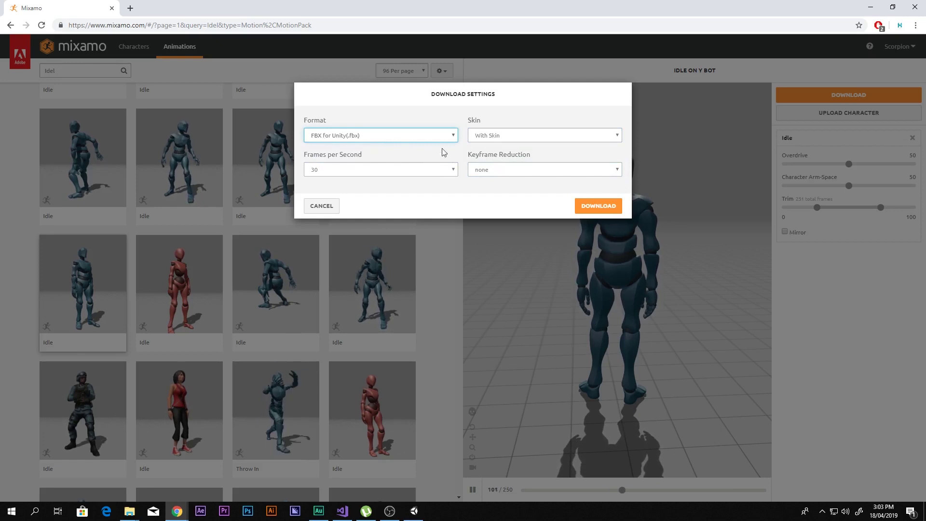
left_click(608, 208)
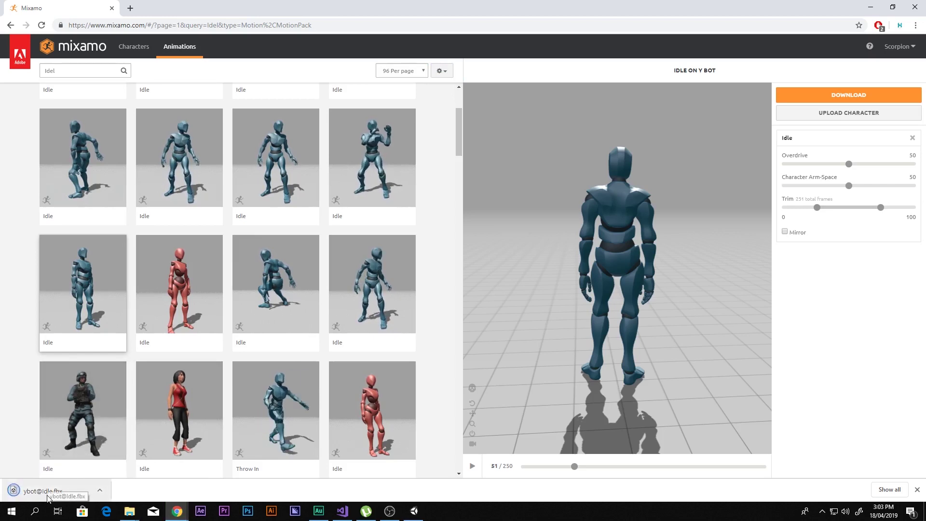
left_click_drag(43, 491, 402, 498)
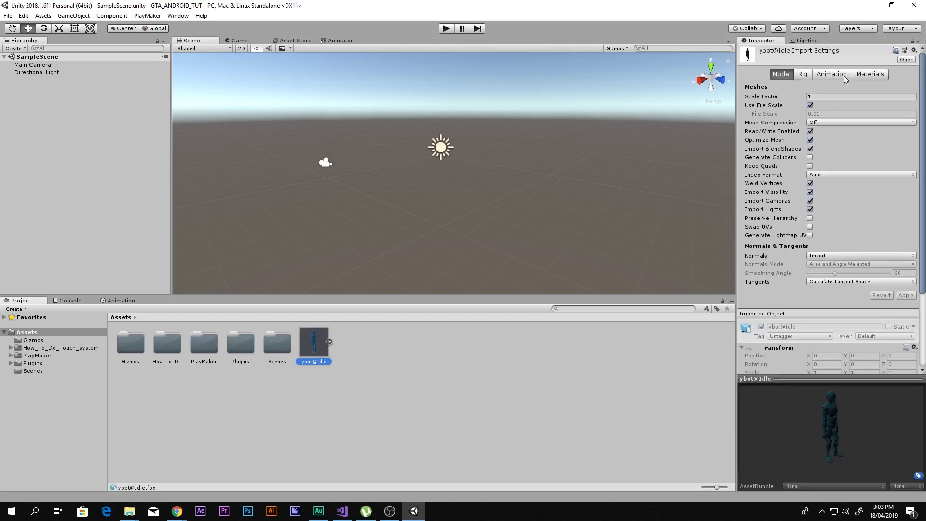
left_click(836, 75)
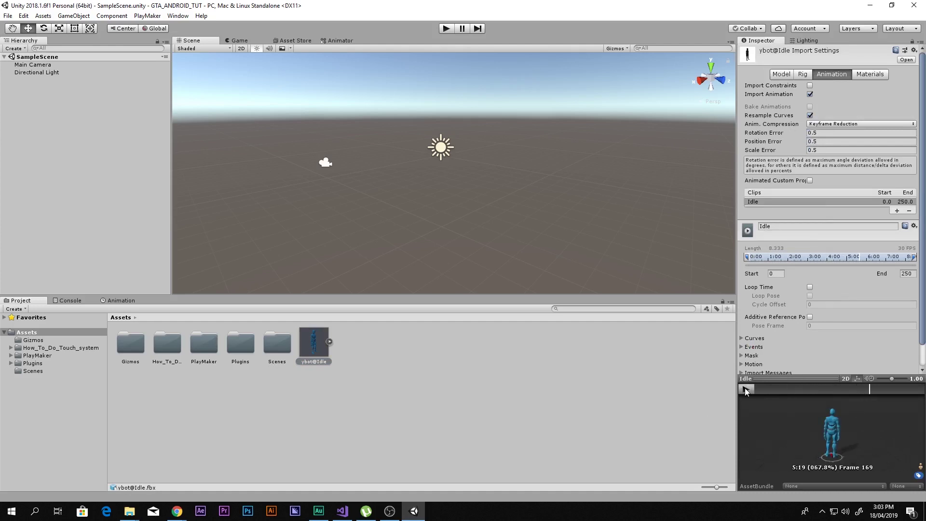
Create an Animations folder in Assets, move ybot@Idle into it and open the folder
right_click(457, 381)
mouse_move(508, 180)
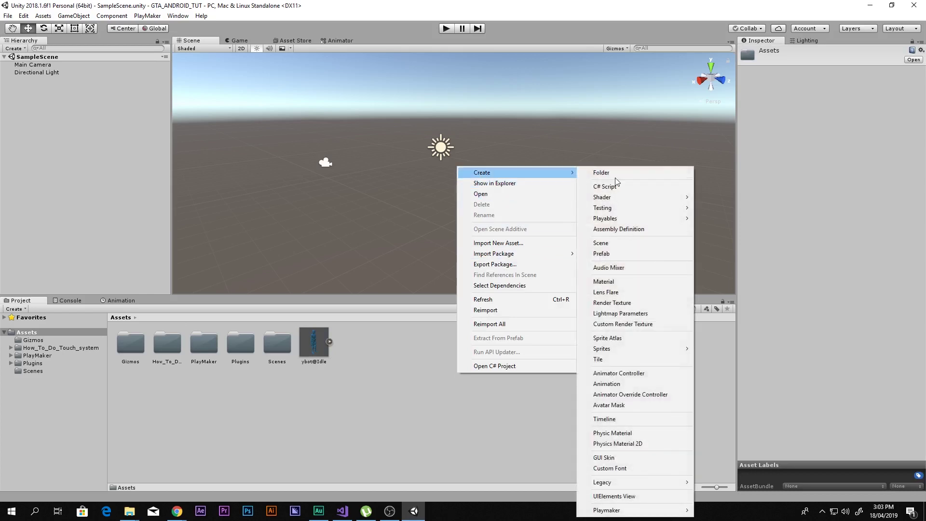
left_click(619, 175)
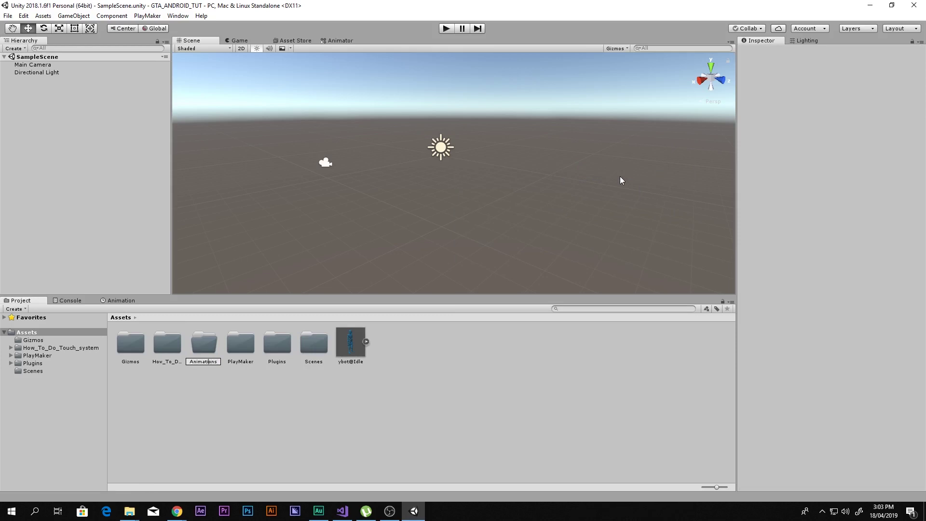
type("Animations")
key("Return")
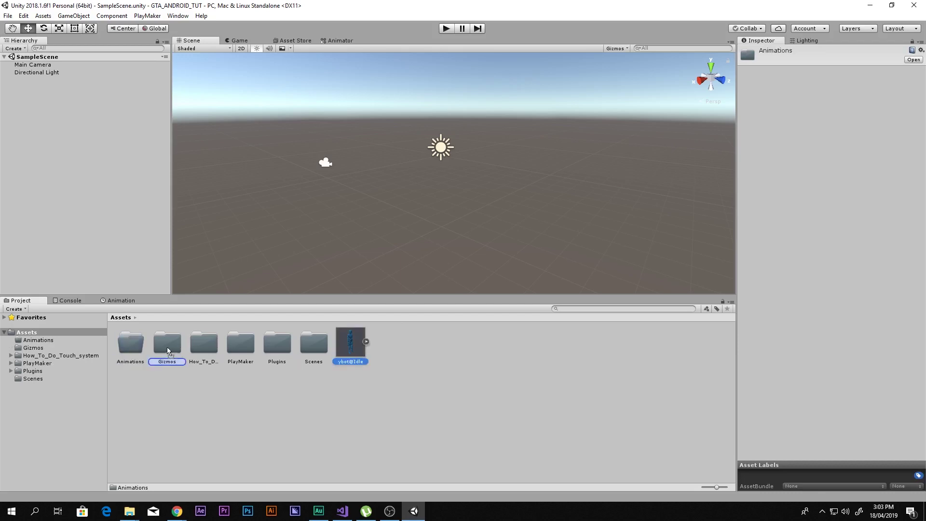
double_click(137, 349)
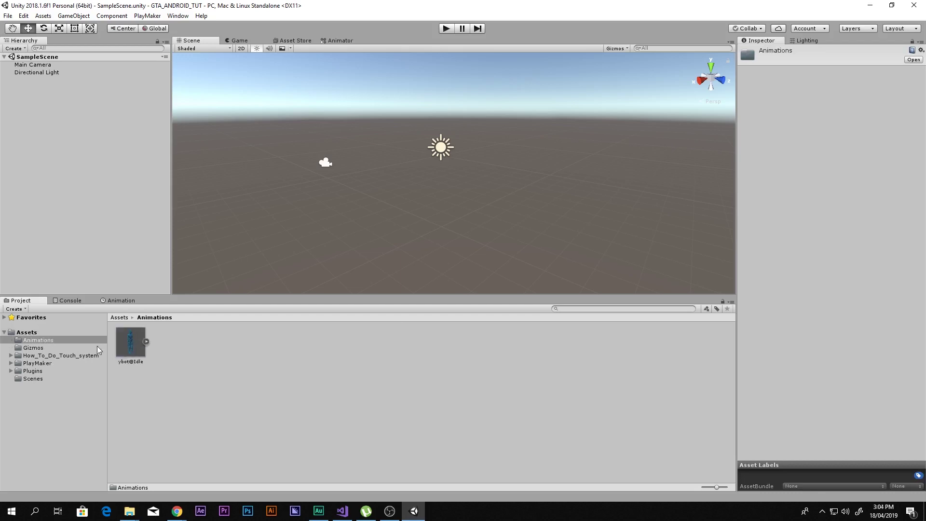
Switch back to Mixamo and search the animations for "walk", refining the search to "swagger walk"
mouse_move(172, 518)
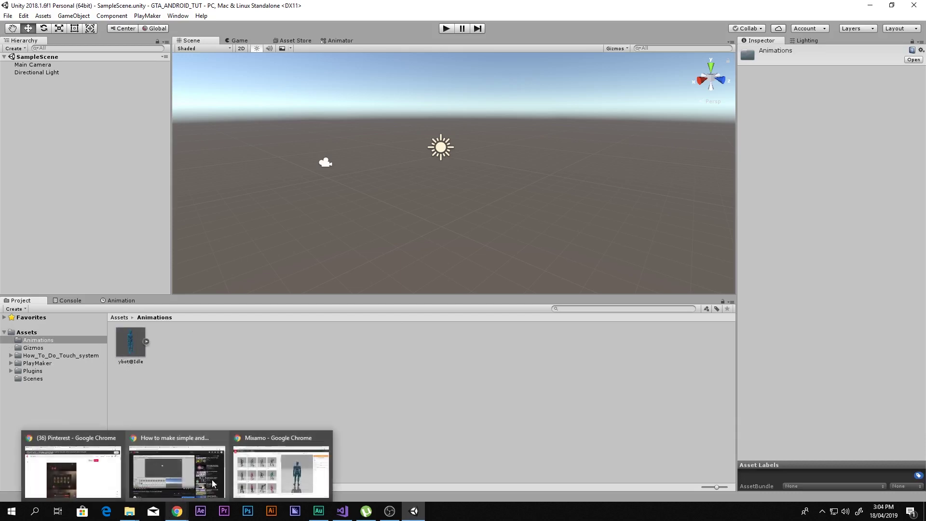
left_click(284, 475)
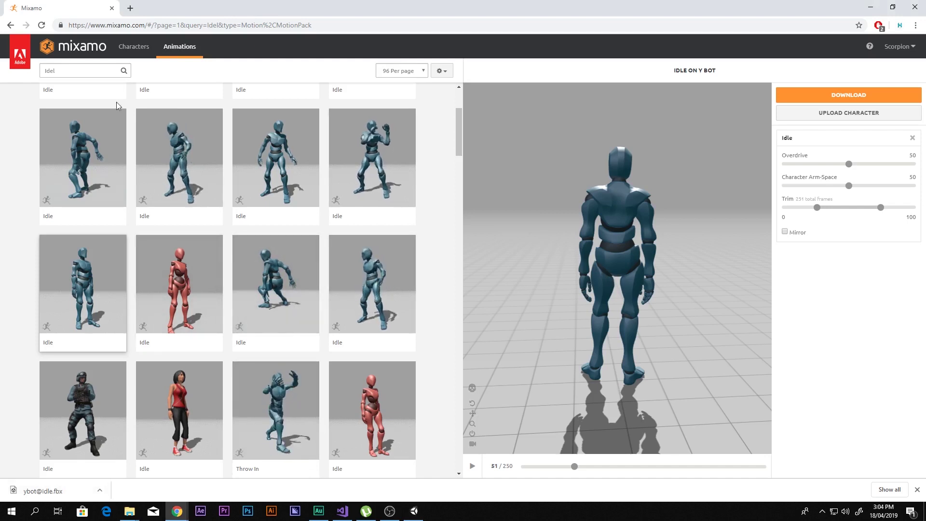
left_click_drag(72, 70, 3, 72)
type("walk")
key("Return")
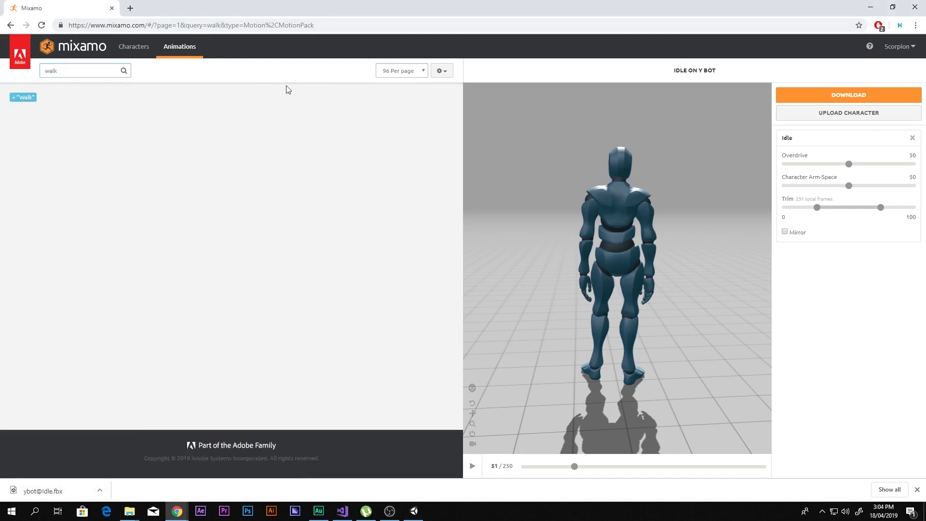
left_click(85, 69)
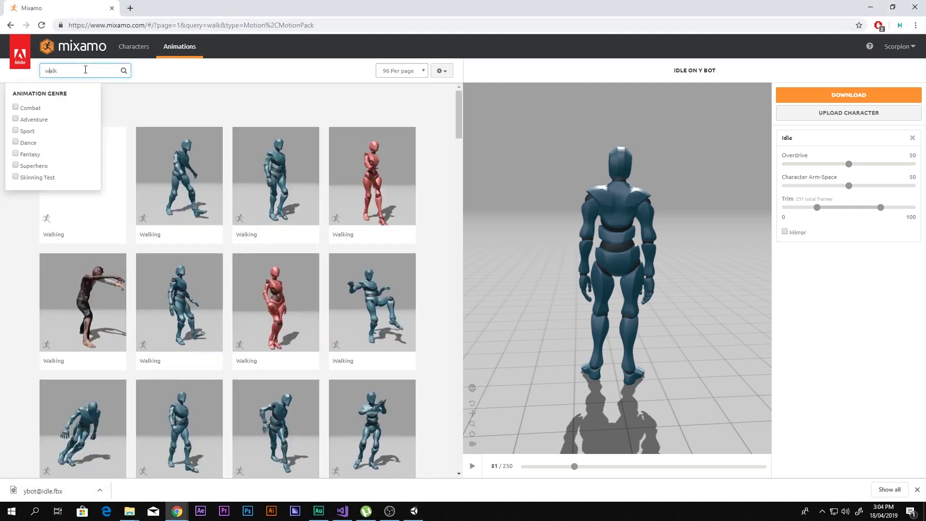
key("Home")
type("swagger")
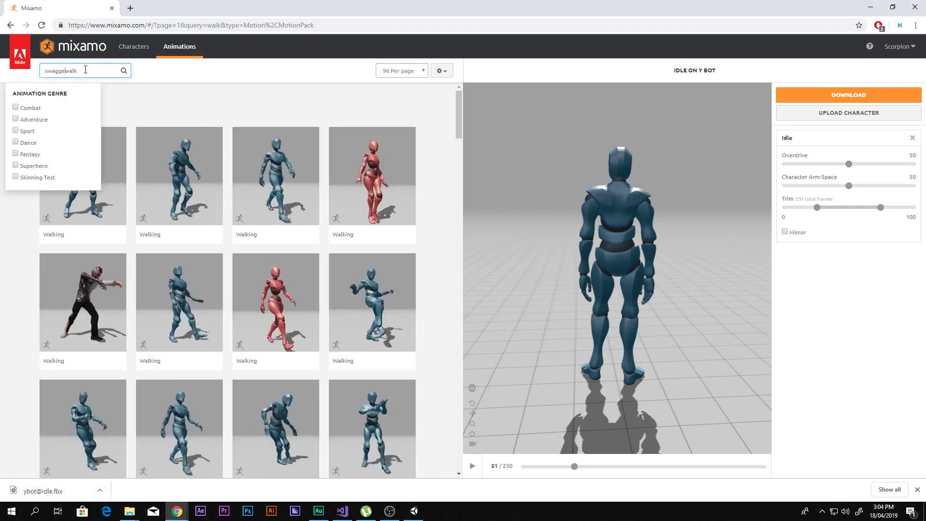
key("Return")
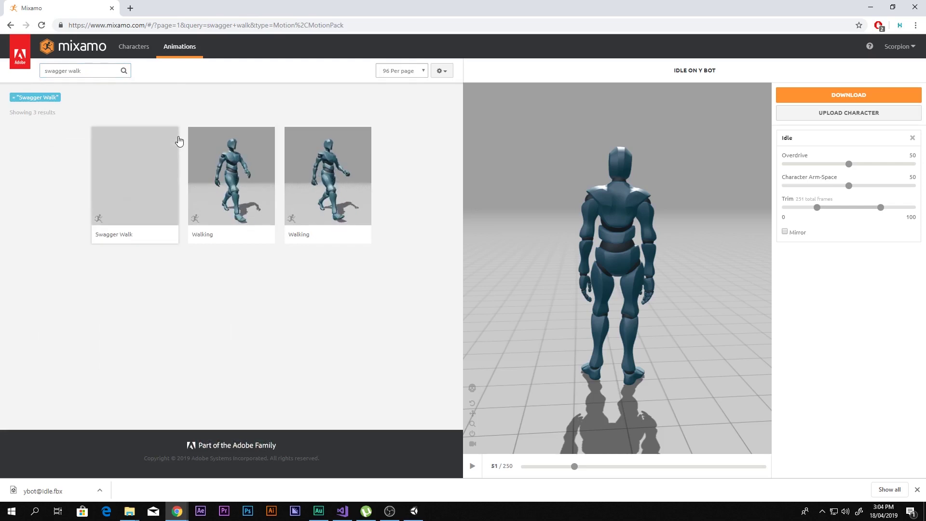
Apply Swagger Walk to Y Bot and download it as FBX for Unity with skin at 30 frames per second
left_click(132, 193)
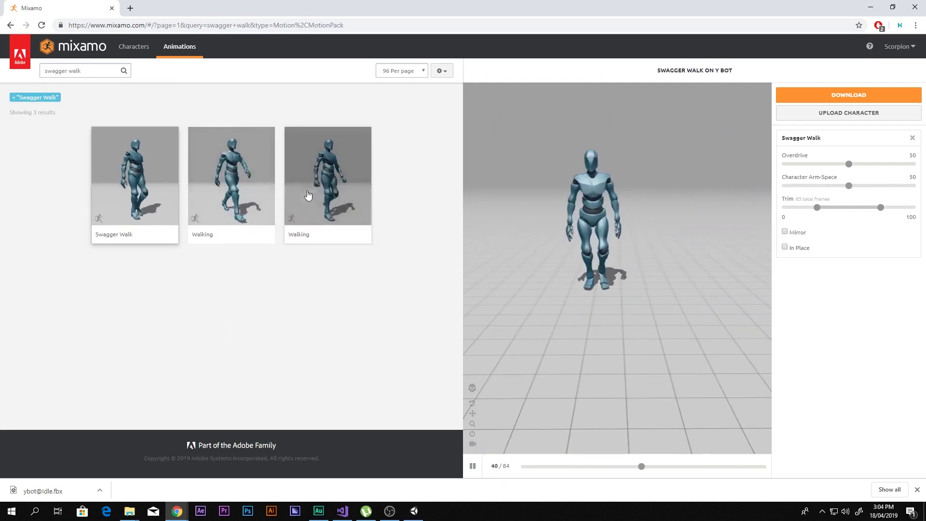
left_click(794, 105)
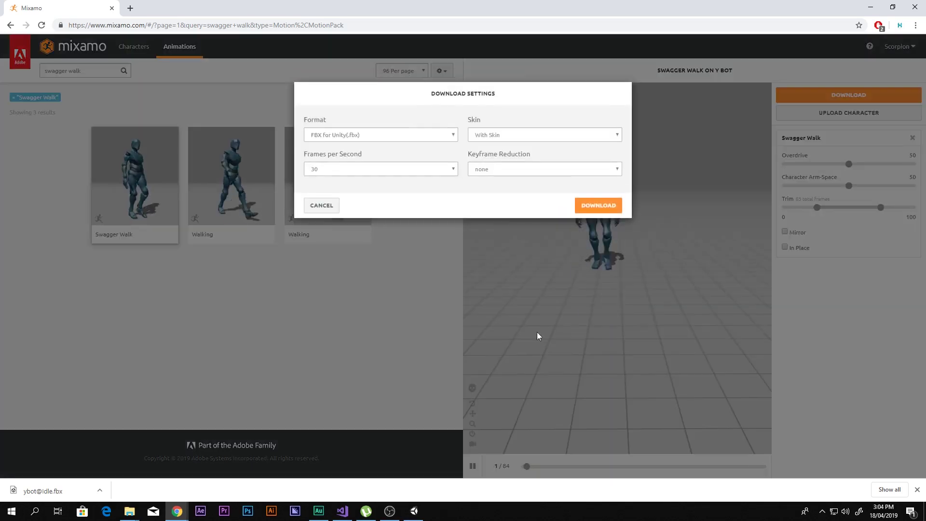
left_click(599, 212)
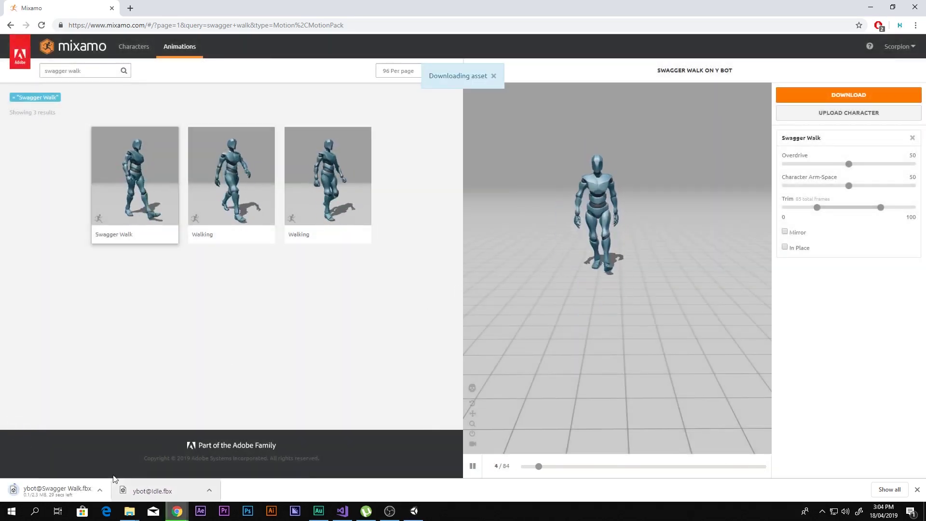
Search the animations for "run", apply the fourth result, Running, to Y Bot and inspect it from behind
left_click(83, 73)
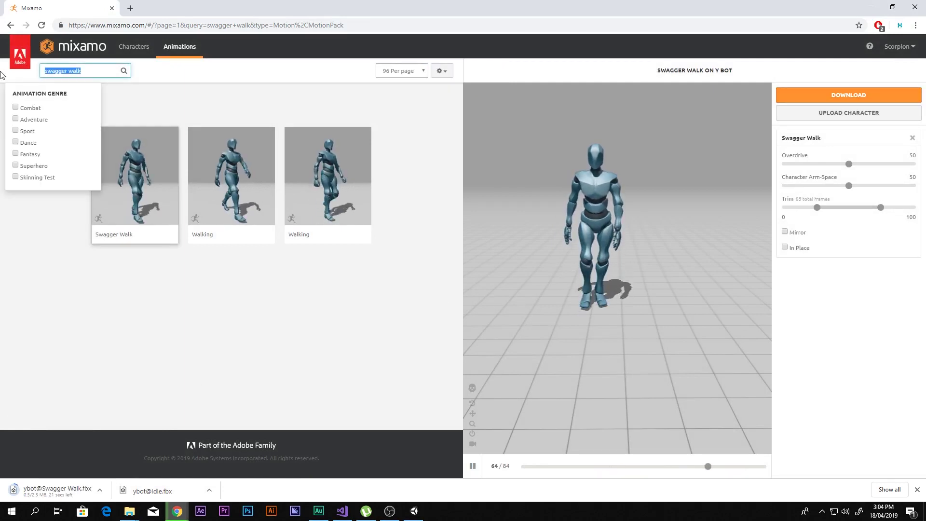
type("run")
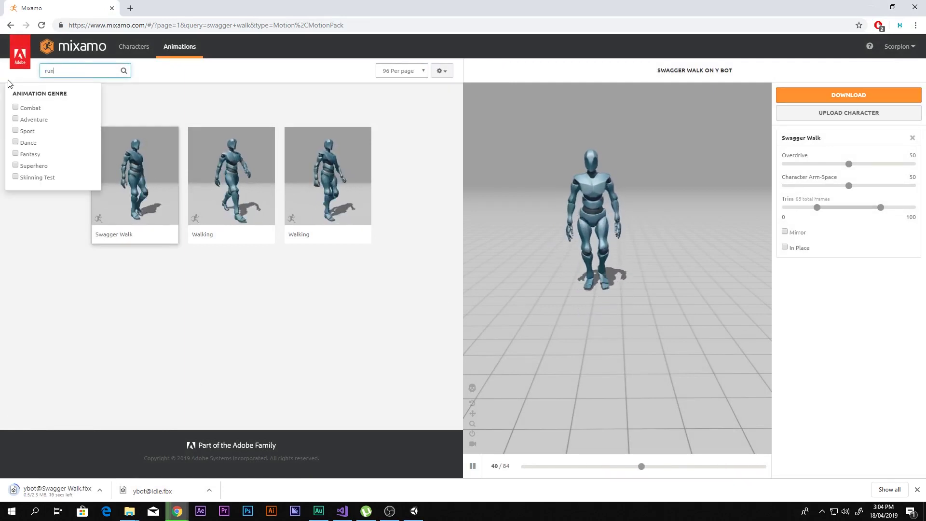
key("Return")
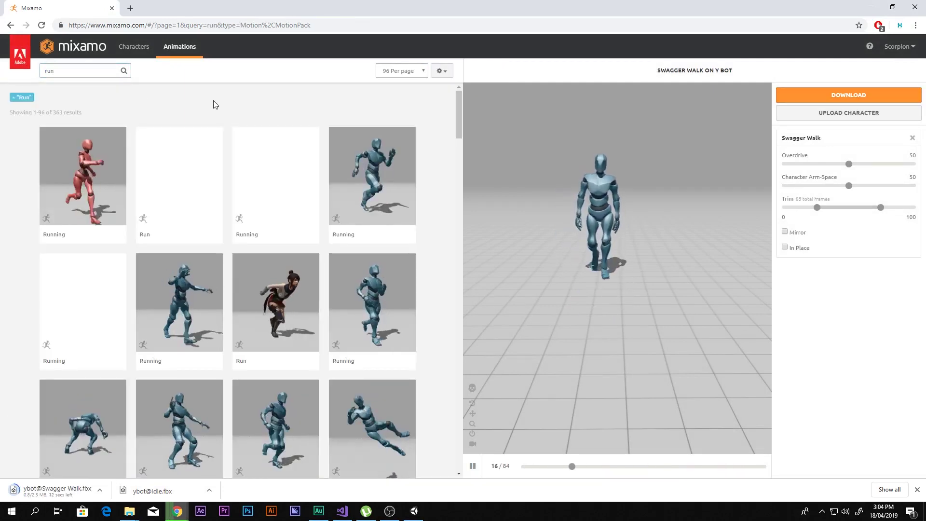
left_click(374, 172)
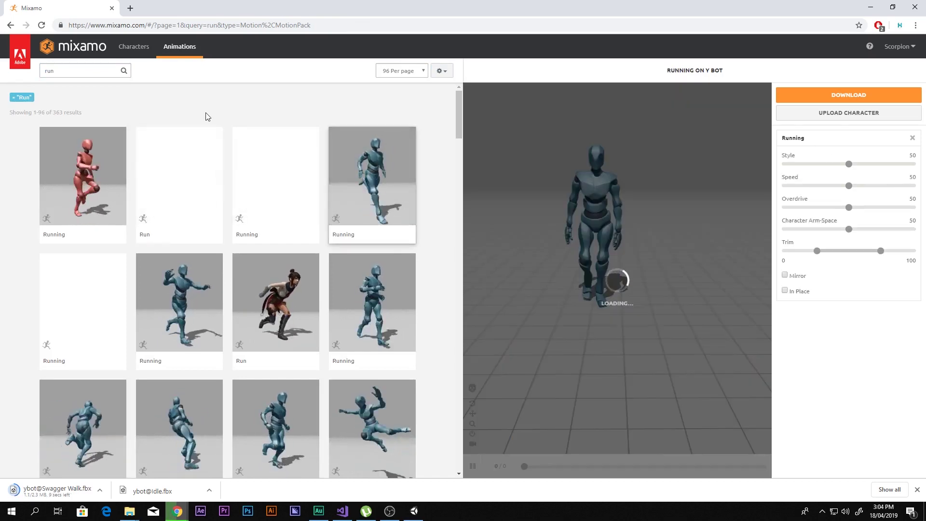
left_click_drag(573, 274, 742, 268)
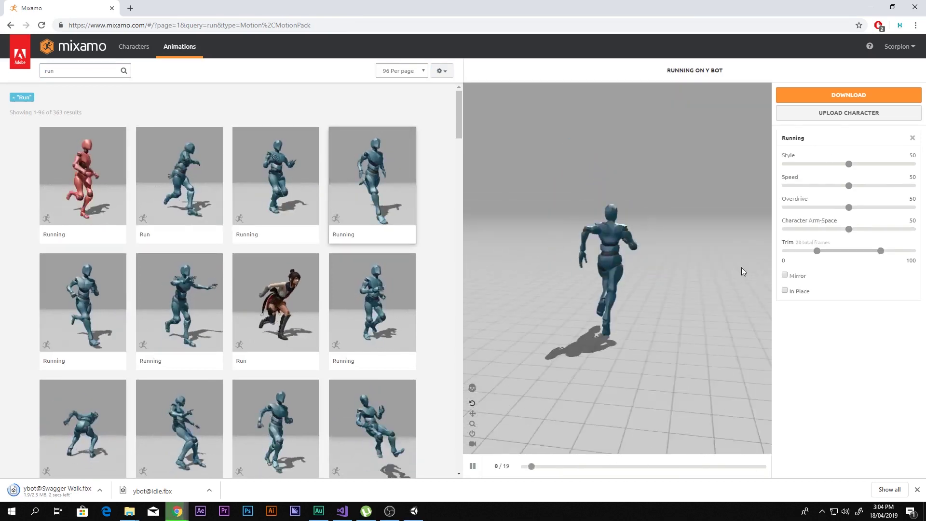
Preview several other Running animations and the Run Forward beside Running Tired on Y Bot to compare the run styles
left_click(392, 305)
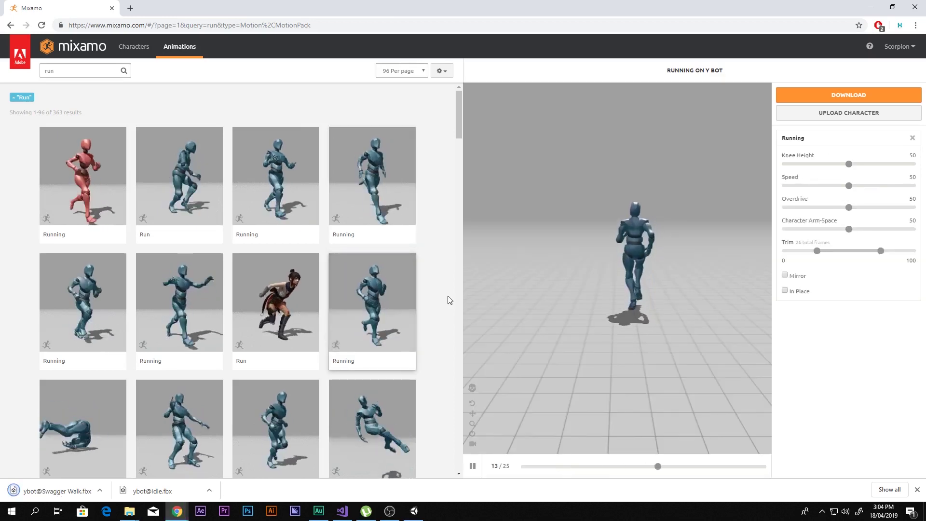
scroll(188, 299, "down", 3)
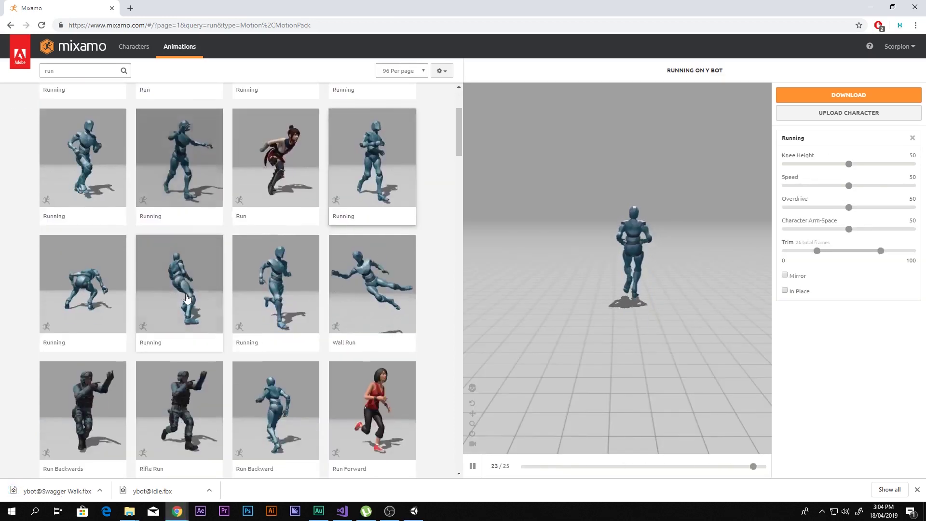
left_click(276, 288)
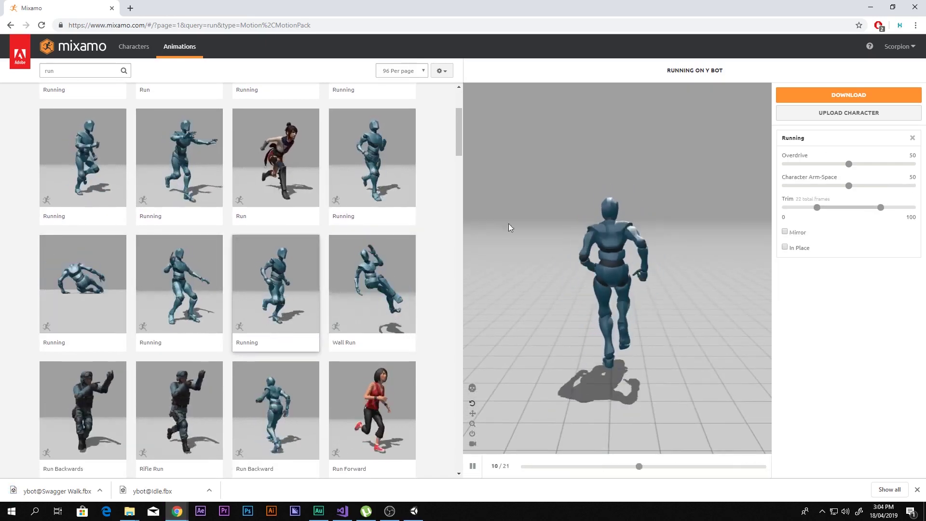
scroll(385, 151, "up", 3)
left_click(386, 165)
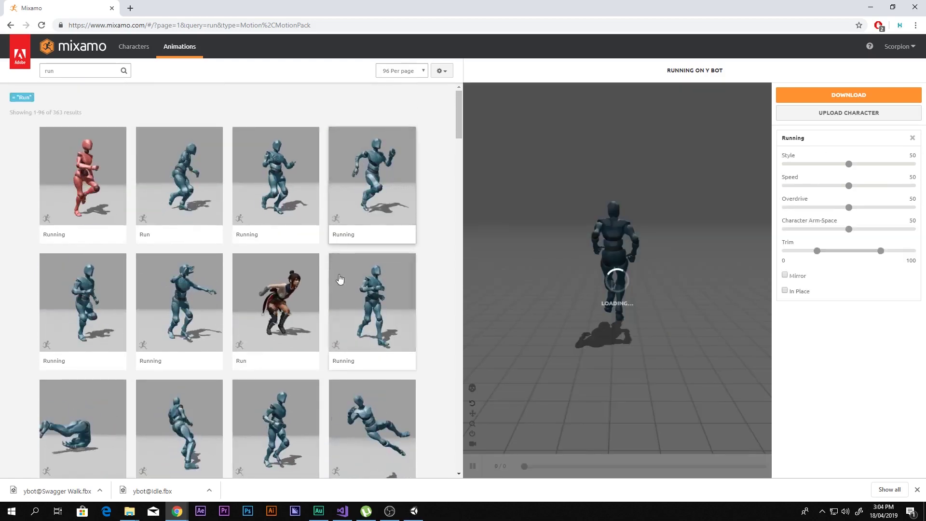
scroll(319, 276, "down", 6)
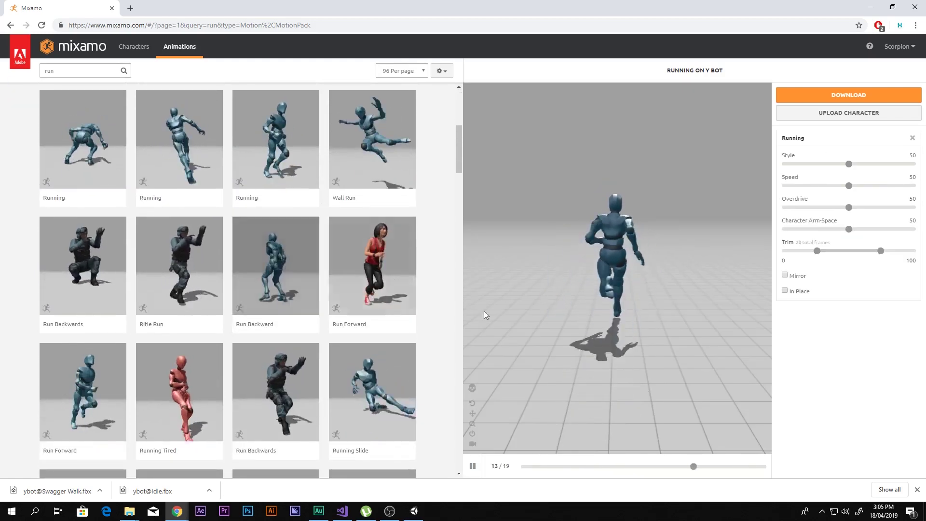
scroll(196, 324, "down", 2)
left_click(106, 305)
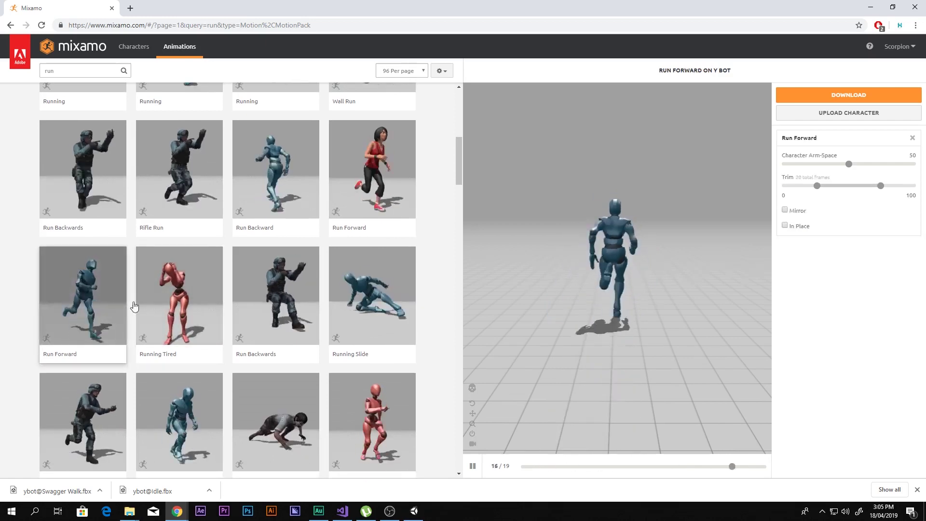
scroll(311, 293, "up", 7)
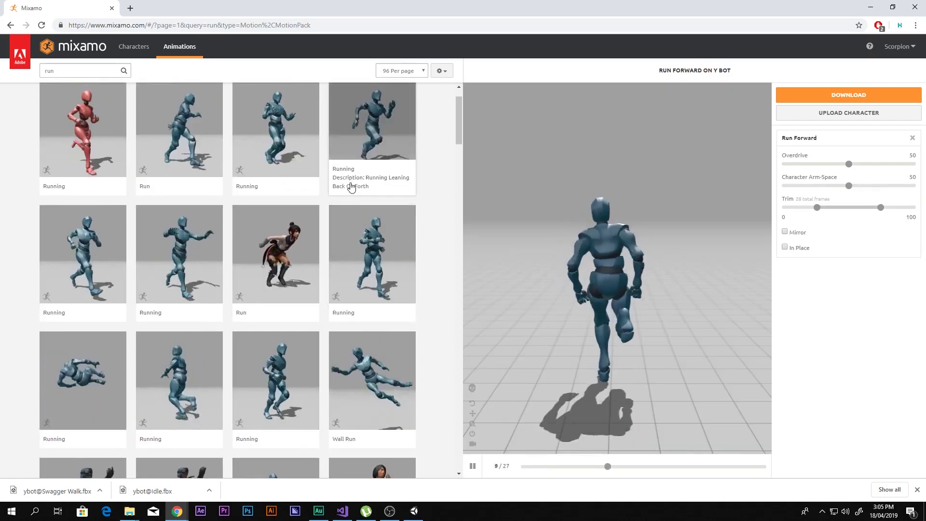
Apply the Run Forward animation between Rifle Run and Running Crawl to Y Bot and download it
scroll(307, 284, "down", 10)
left_click(180, 290)
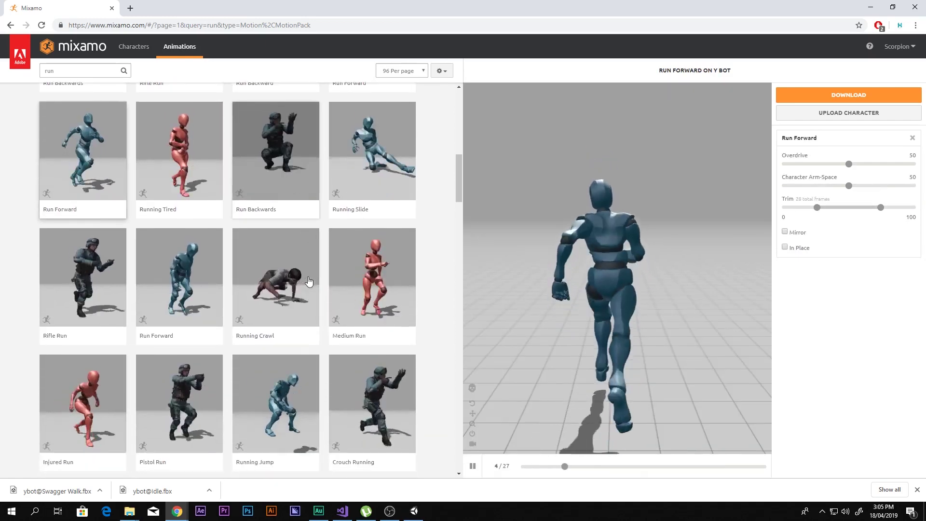
scroll(179, 289, "down", 2)
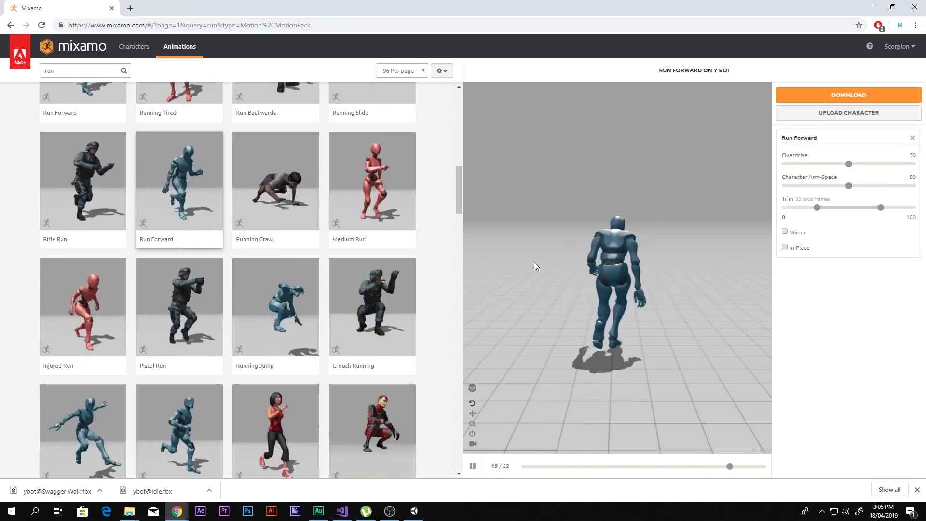
left_click(811, 96)
left_click(588, 207)
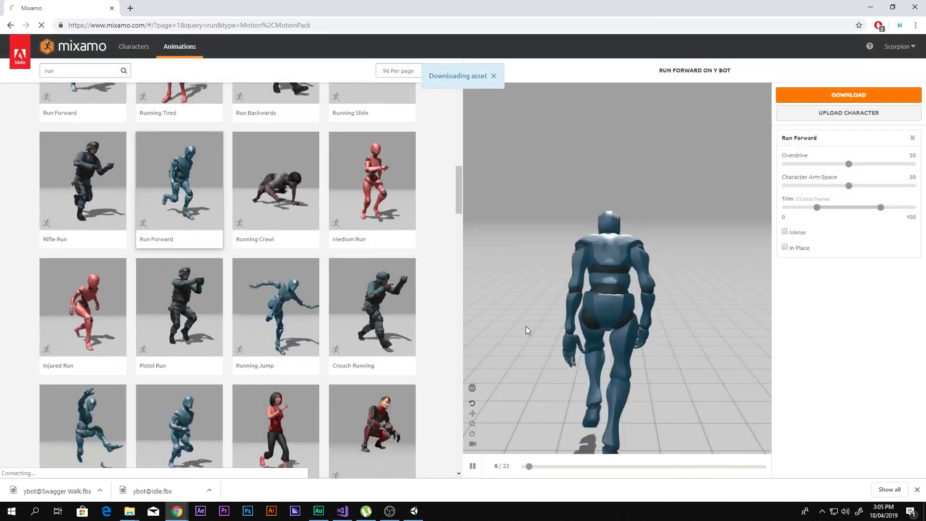
Preview the Standard Run animation on Y Bot, inspect it from behind and pause the playback
left_click_drag(549, 268, 697, 262)
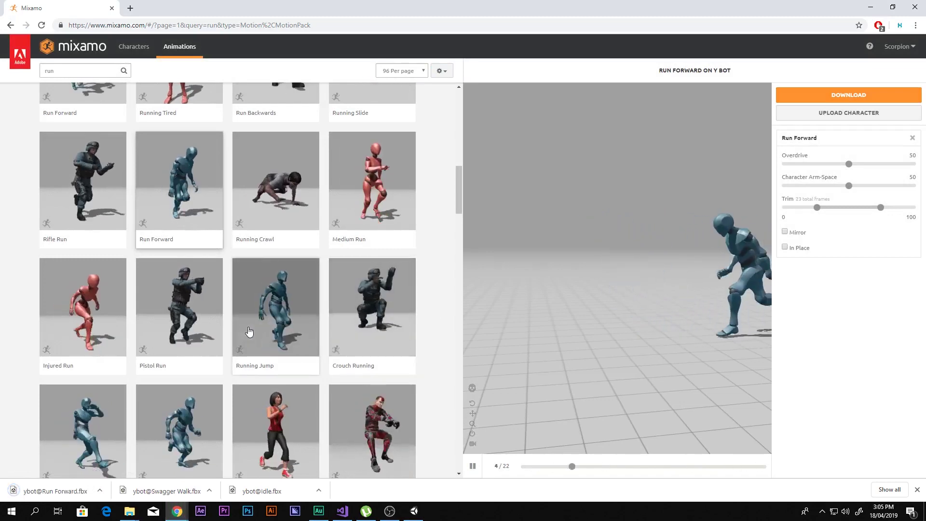
scroll(249, 331, "down", 5)
left_click(179, 203)
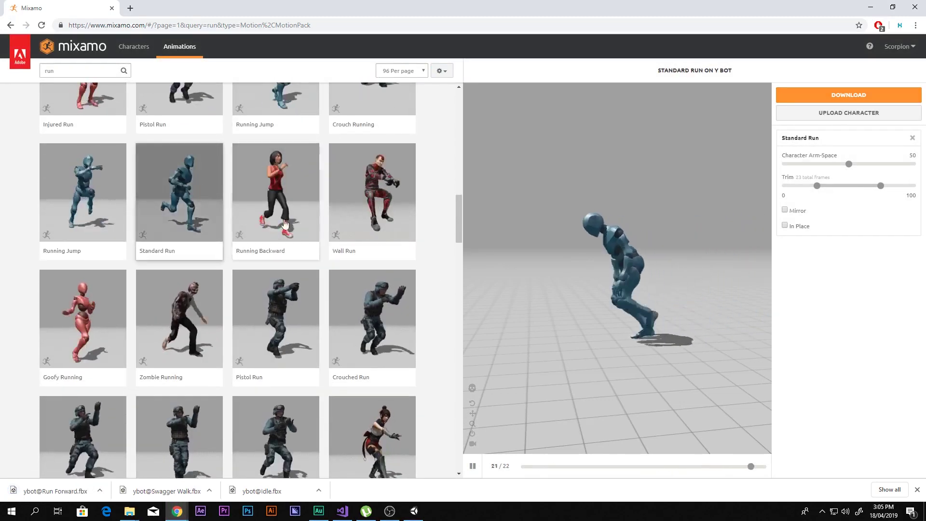
mouse_move(571, 293)
left_mouse_down()
mouse_move(581, 291)
mouse_move(570, 290)
left_mouse_up()
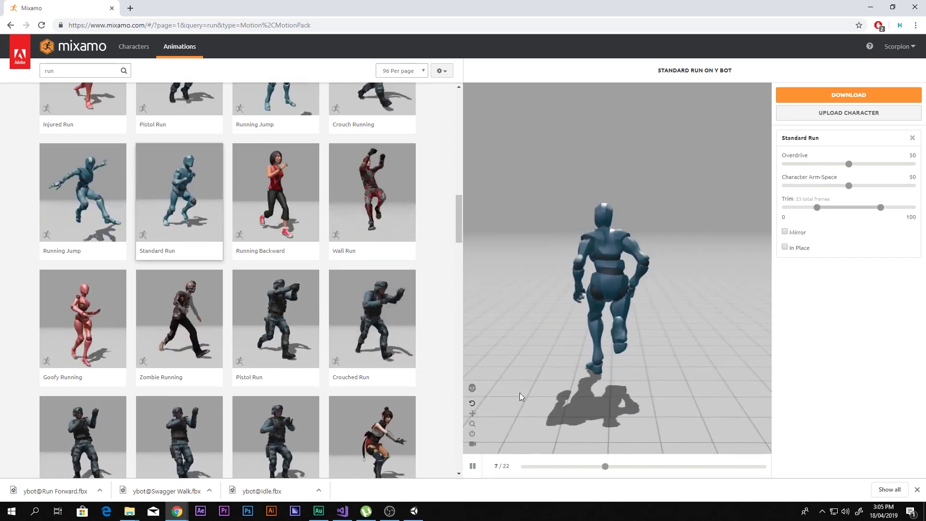
left_click(473, 466)
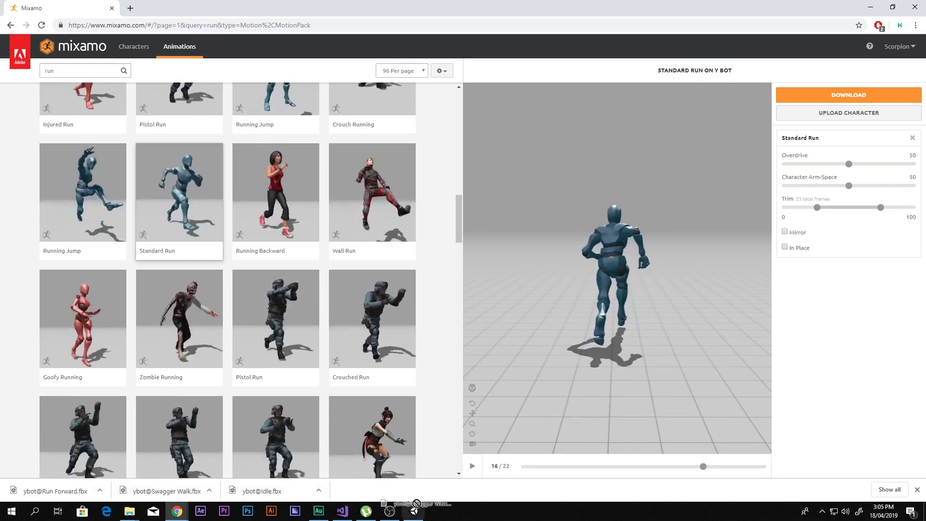
Import the downloaded ybot@Swagger Walk.fbx and ybot@Run Forward.fbx into the Animations folder of the Unity project
left_click_drag(416, 503, 416, 508)
left_click_drag(383, 438, 381, 442)
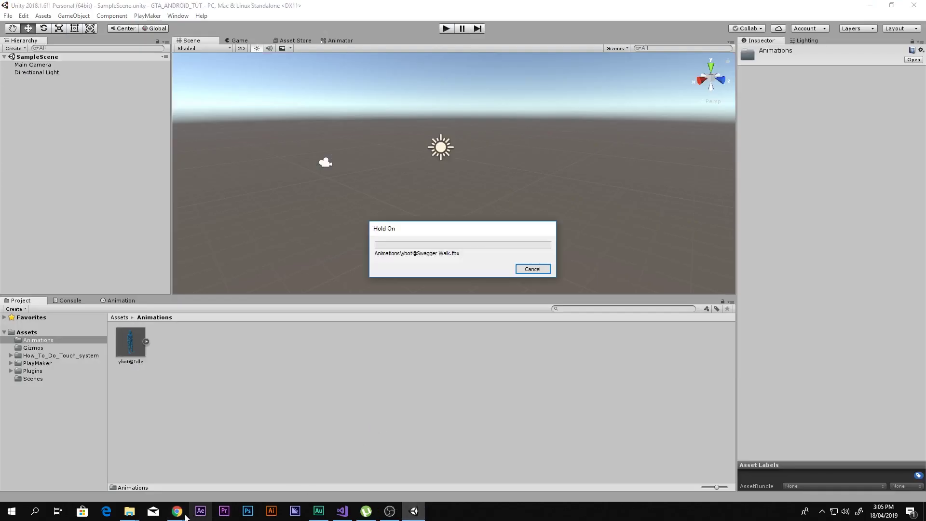
mouse_move(264, 468)
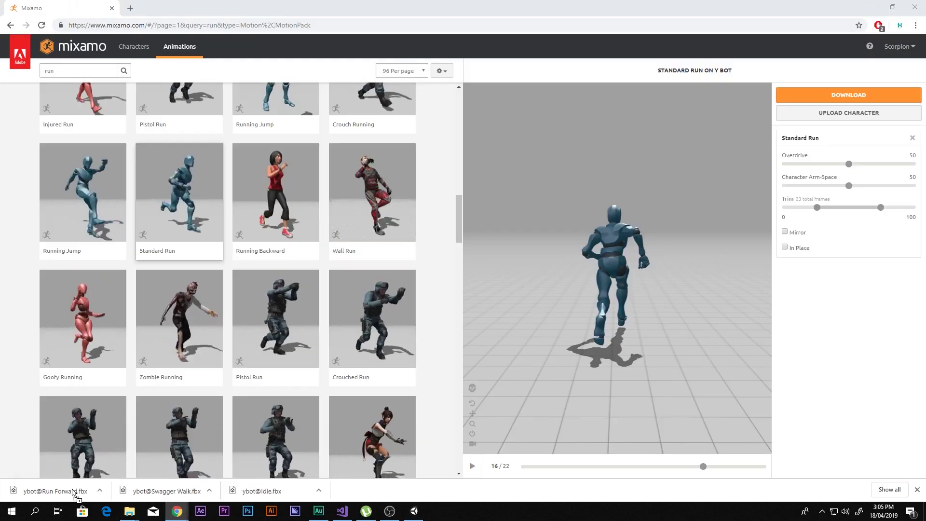
left_click_drag(549, 357, 412, 441)
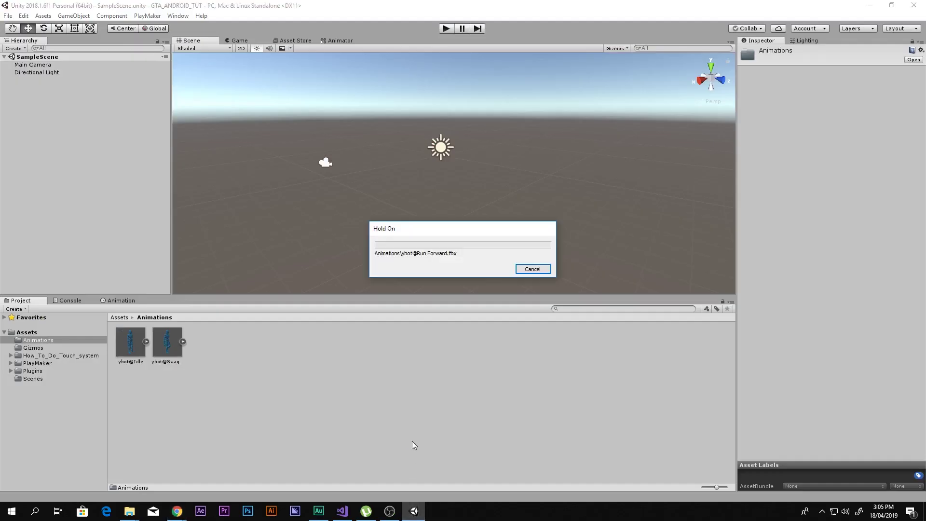
Set the rig animation type of the Idle, Run Forward and Swagger Walk models together to Humanoid and apply it
left_click(127, 360)
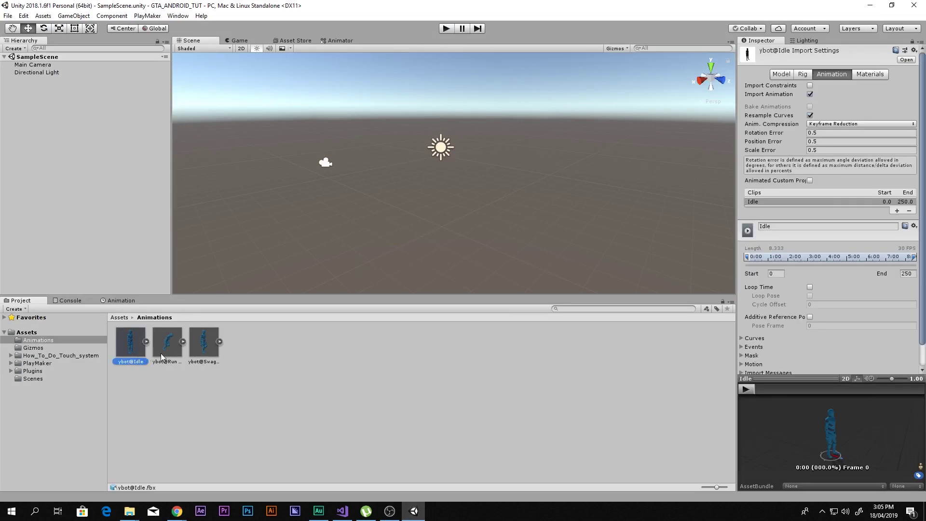
left_click(163, 349)
left_click(207, 342)
left_click(171, 344)
left_click(128, 345)
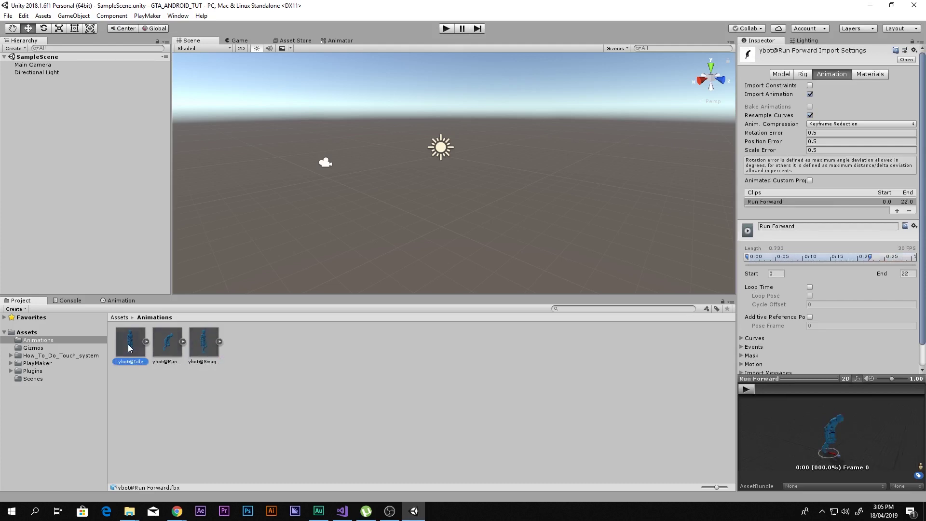
left_click(204, 349, "shift")
left_click(806, 77)
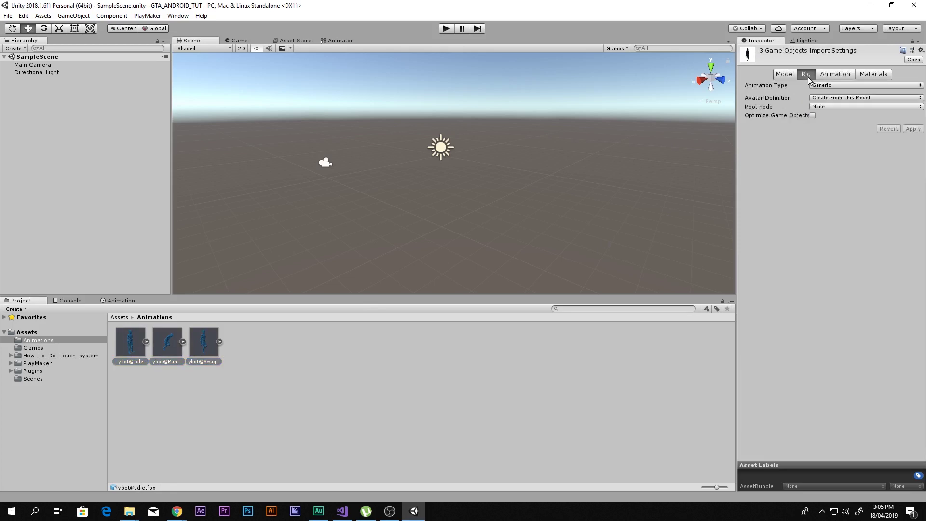
left_click(836, 87)
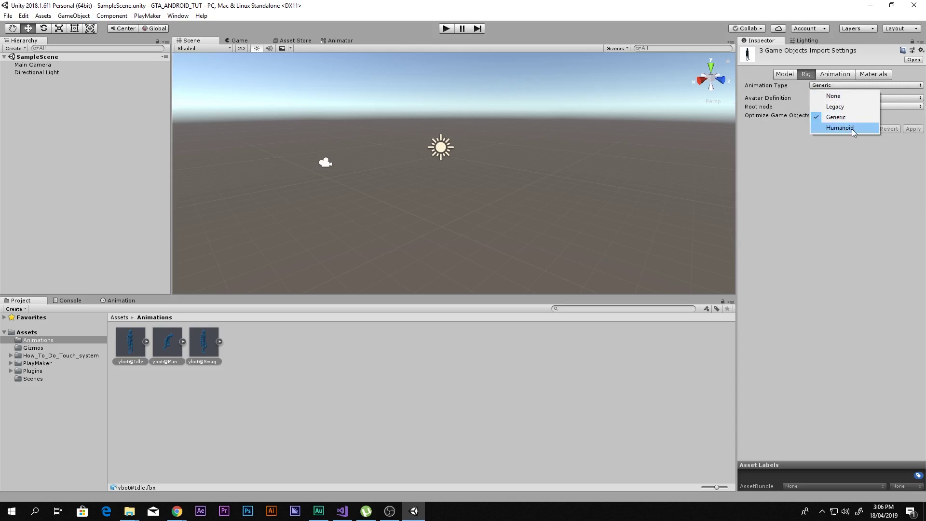
left_click(851, 128)
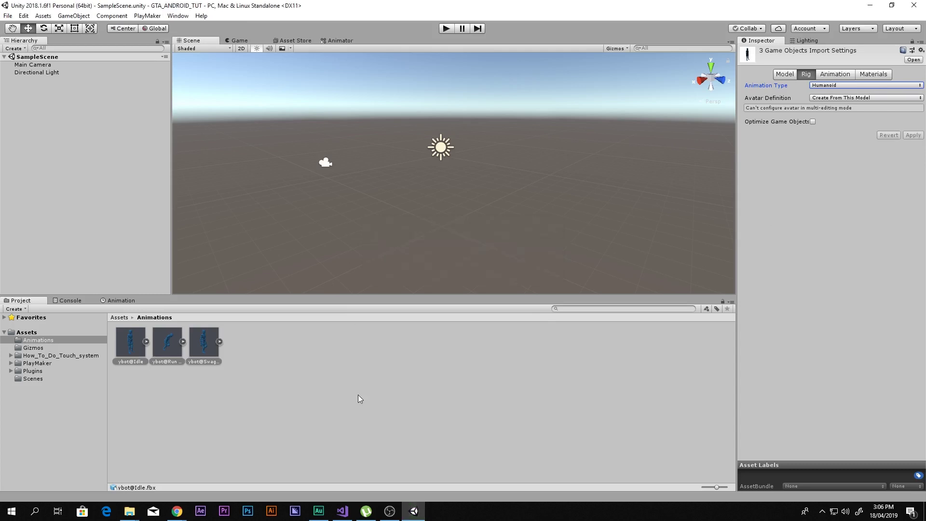
Check the rig settings of each of the three models and view the animation import settings of ybot@Run Forward
left_click(145, 346)
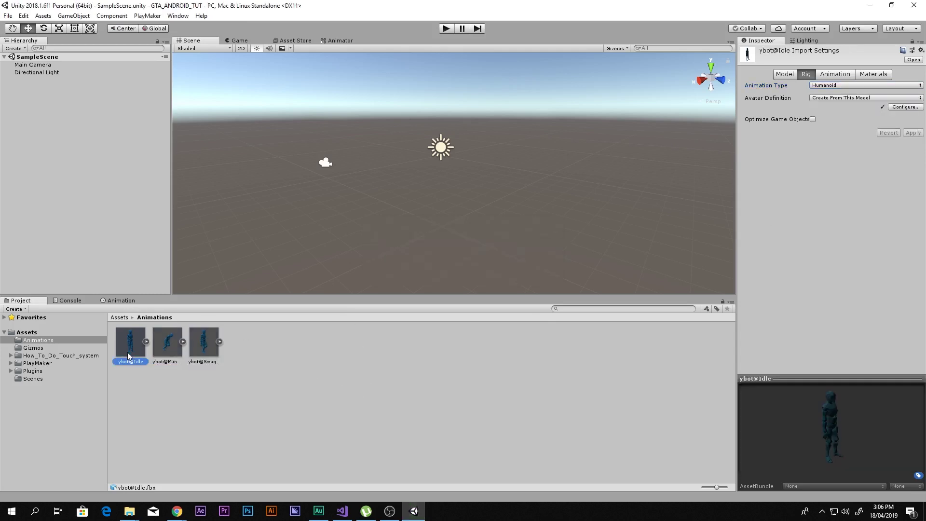
left_click(156, 350)
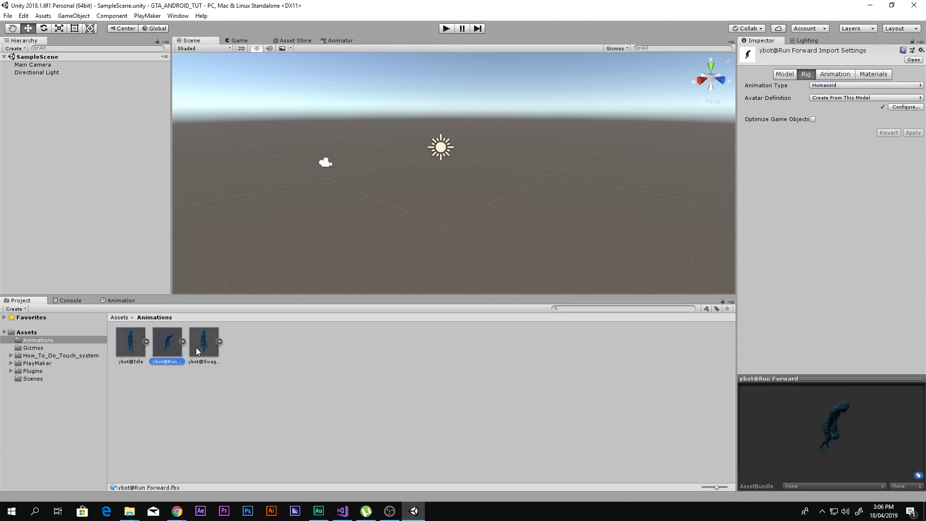
left_click(199, 347)
left_click(158, 346)
left_click(816, 85)
left_click(821, 87)
left_click(835, 74)
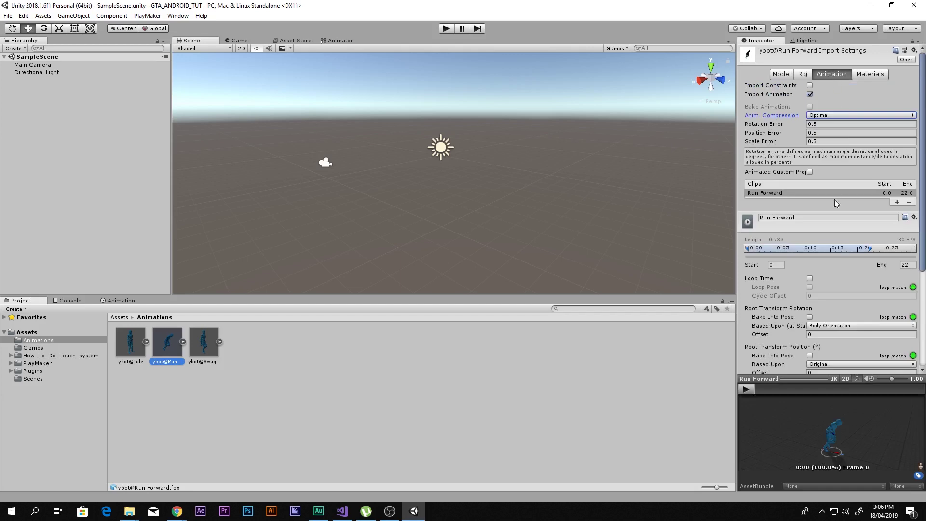
scroll(837, 195, "down", 3)
Inspect the animation import settings with the Idle, Run Forward and Swagger Walk models selected together
left_click(131, 344)
left_click(203, 343, "shift")
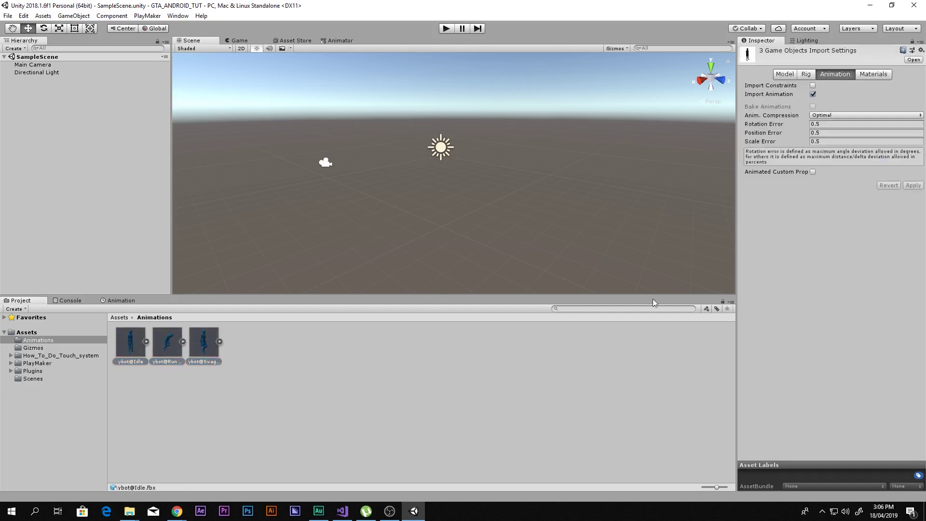
left_click(204, 363)
left_click(131, 351)
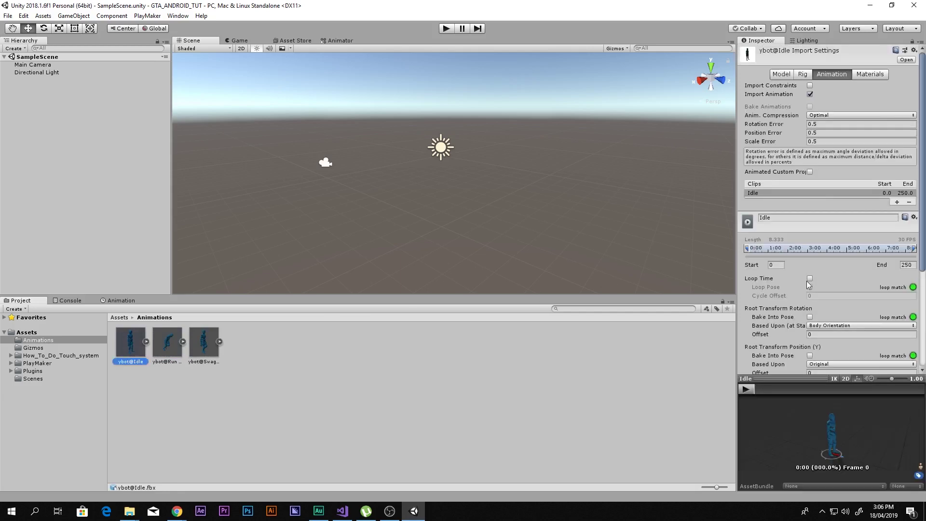
left_click(202, 344, "shift")
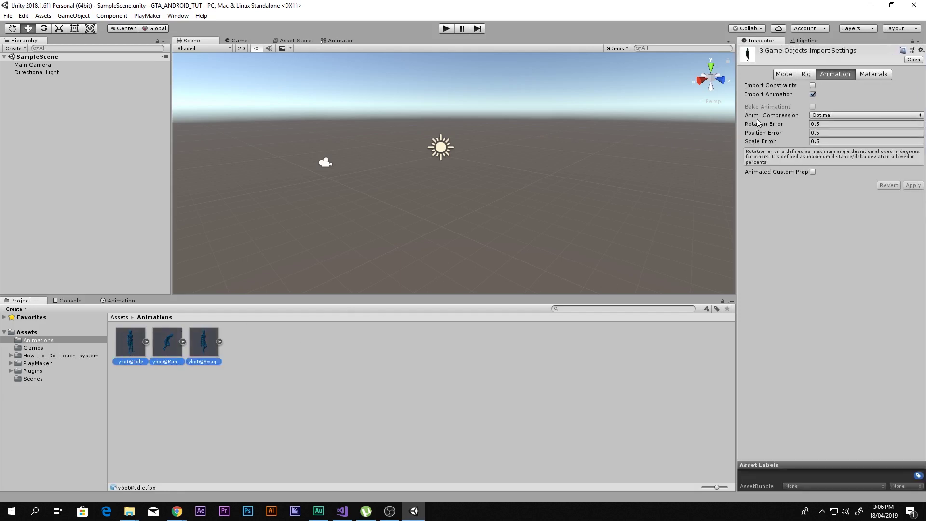
left_click(300, 332)
Enable Loop Time for the Idle clip of ybot@Idle and play its preview to check the loop
left_click(139, 345)
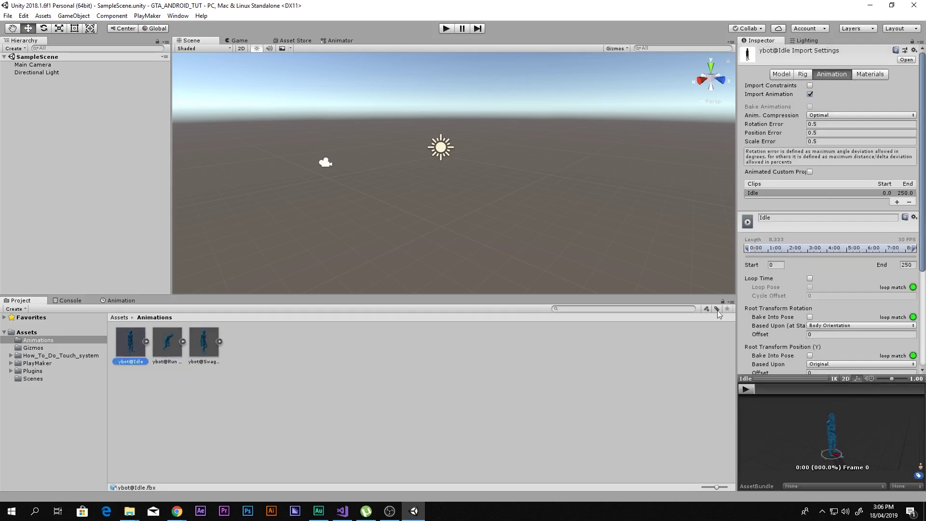
left_click(810, 278)
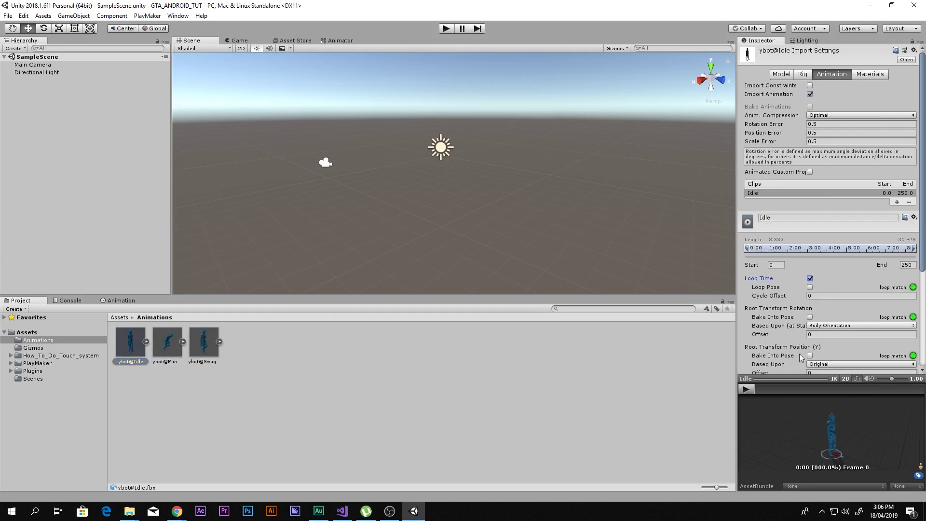
left_click(746, 389)
left_click_drag(778, 389, 892, 390)
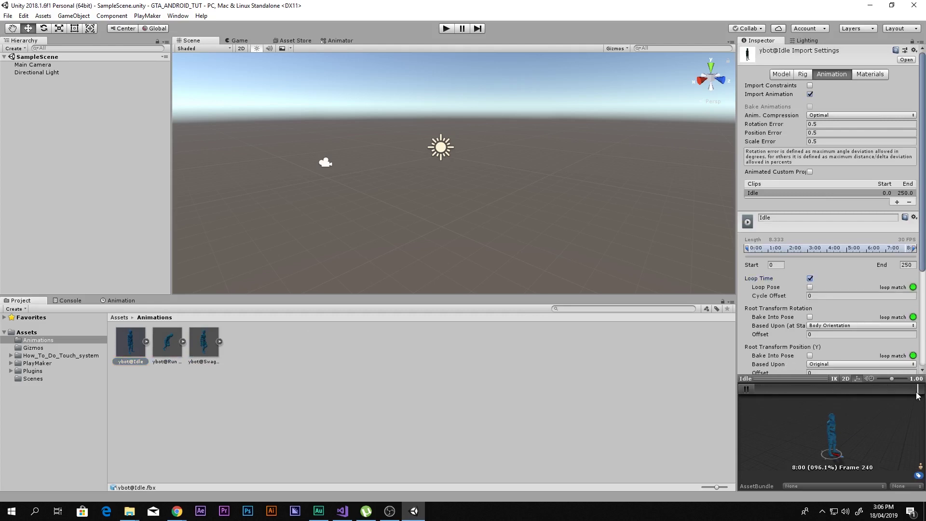
left_click(747, 388)
Bake the Idle clip's root transform rotation, Y position and XZ position into the pose and apply the import settings
scroll(815, 351, "down", 4)
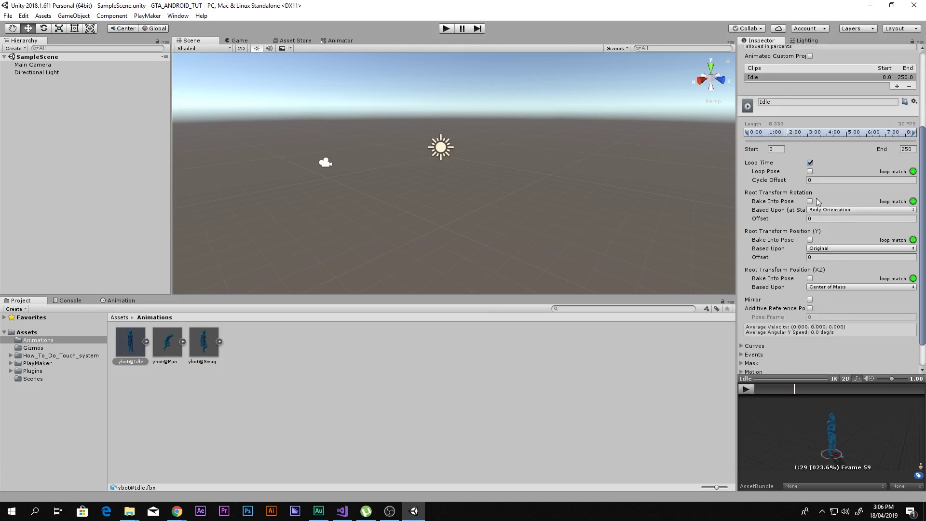
left_click(810, 201)
left_click(810, 240)
left_click(810, 278)
left_click(397, 436)
left_click(490, 274)
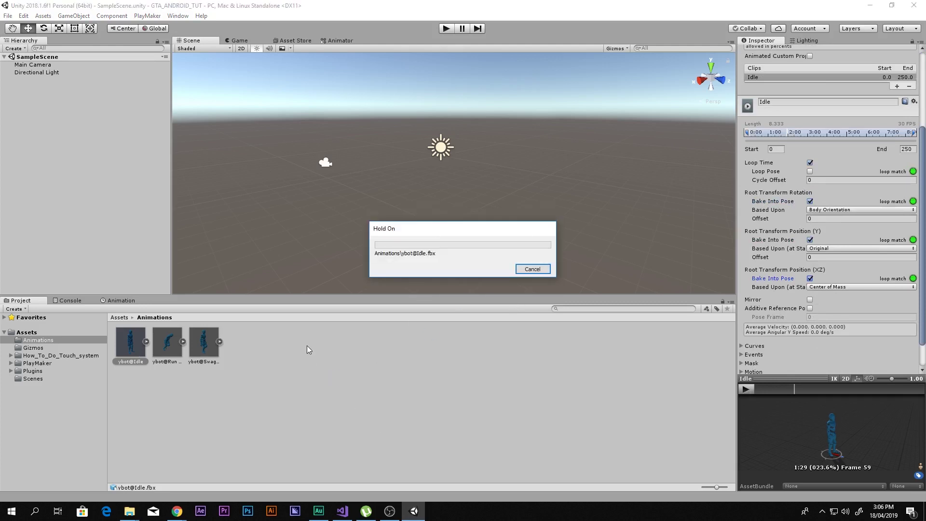
Enable Loop Time for the Run Forward clip, bake its root transform rotation and Y position into the pose, and apply the settings
left_click(179, 348)
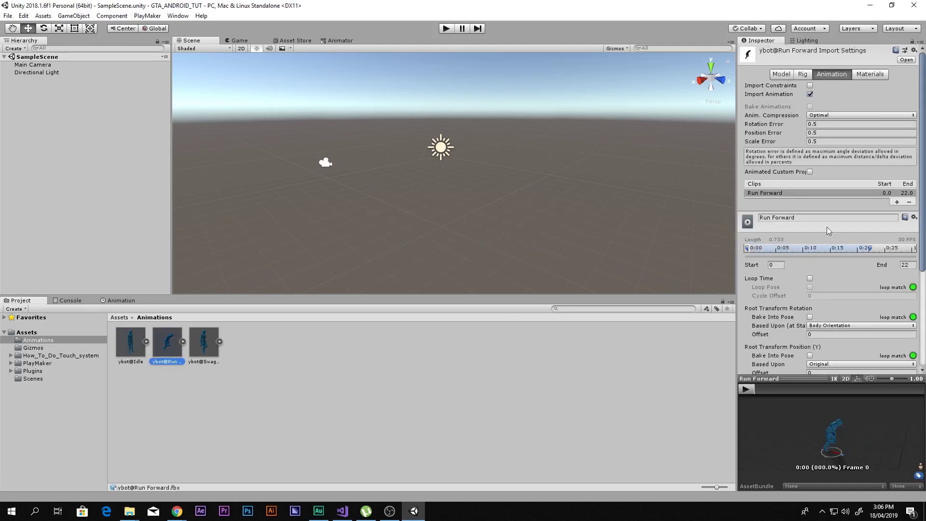
left_click(810, 278)
scroll(810, 280, "down", 3)
left_click(810, 230)
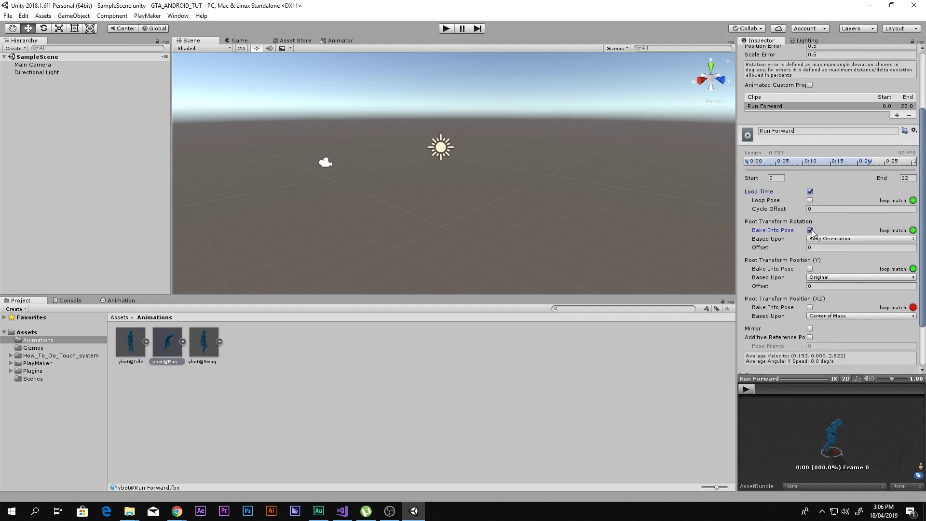
left_click(810, 268)
left_click(425, 375)
left_click(483, 276)
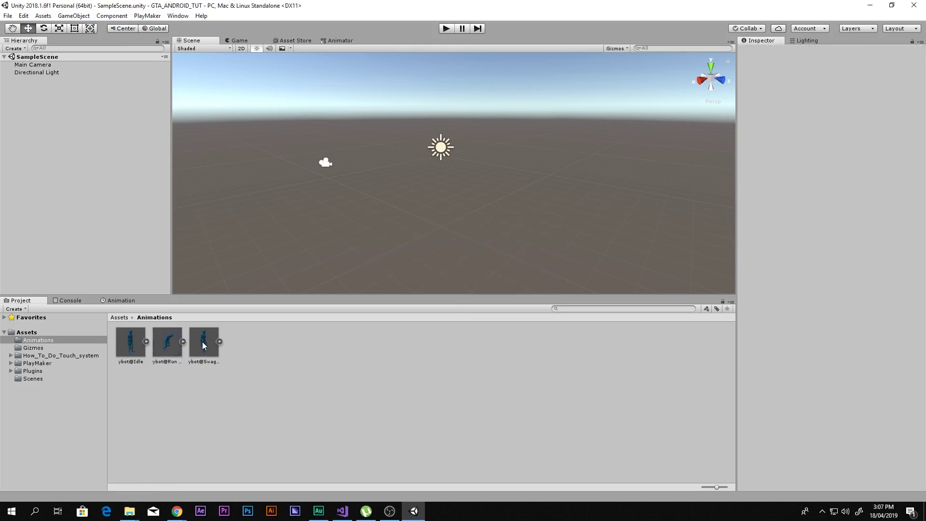
Enable Loop Time for the Swagger Walk clip and bake its root transform rotation and Y position into the pose
left_click(203, 343)
scroll(811, 171, "down", 5)
left_click(810, 163)
left_click(810, 201)
left_click(810, 240)
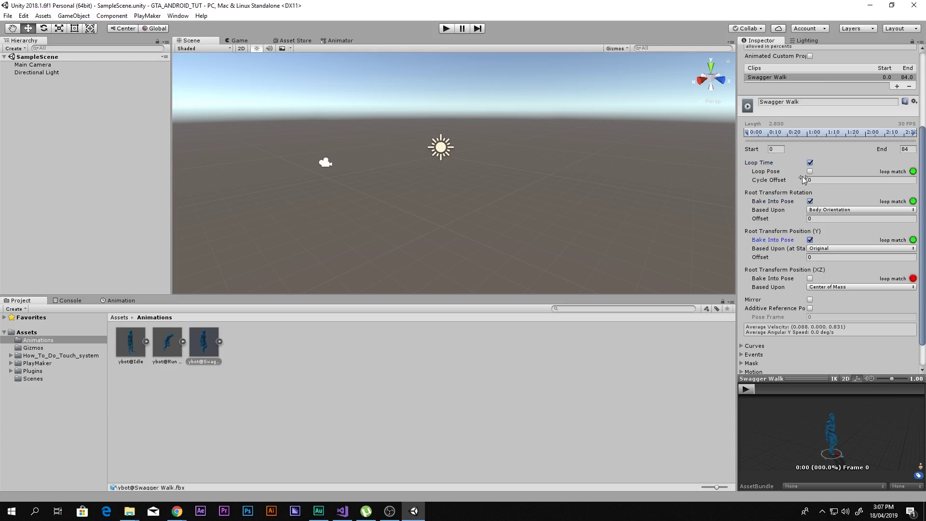
Test Loop Pose on the Swagger Walk clip in the animation preview, disable it again, and apply the import settings
left_click(747, 379)
left_click(810, 248)
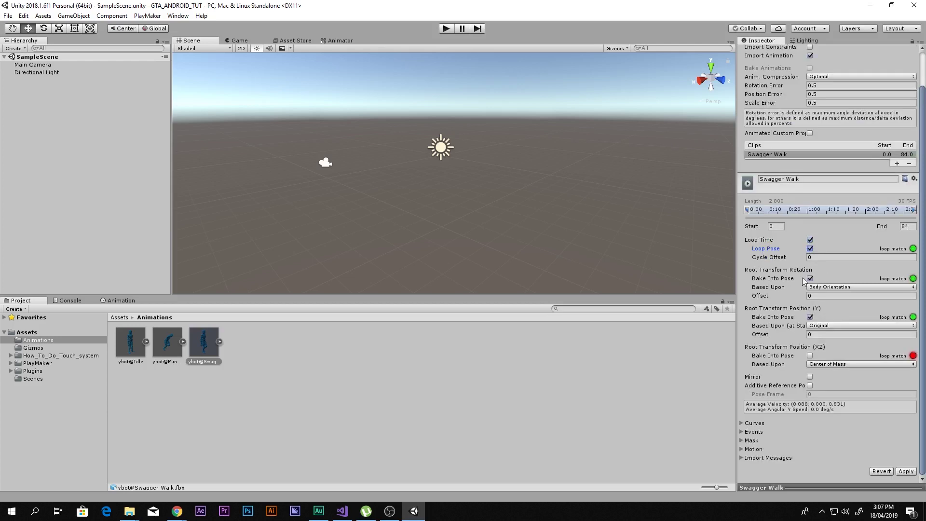
left_click(779, 486)
left_click(753, 390)
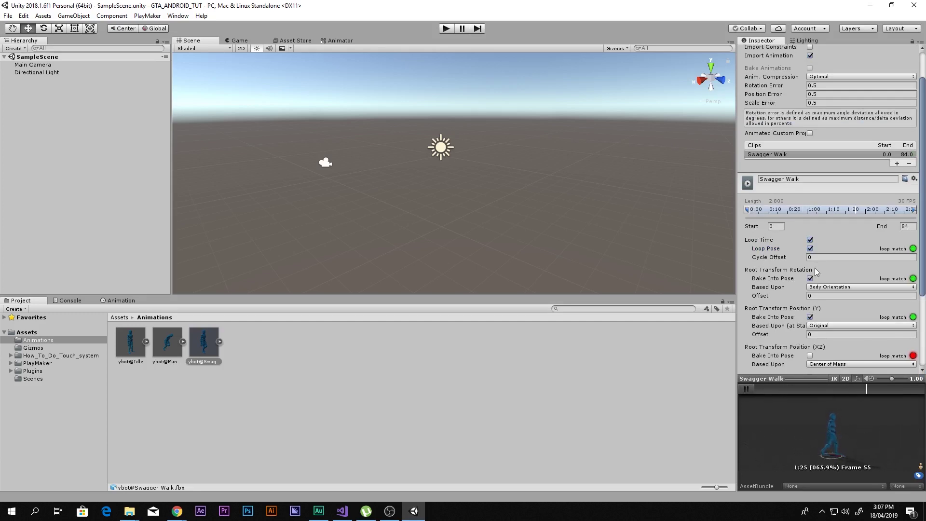
left_click(810, 249)
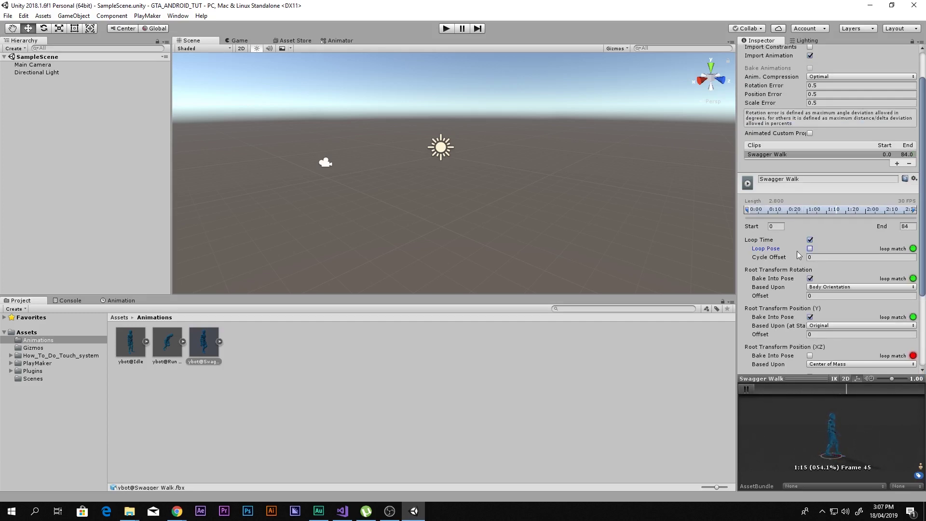
left_click(575, 369)
left_click(492, 278)
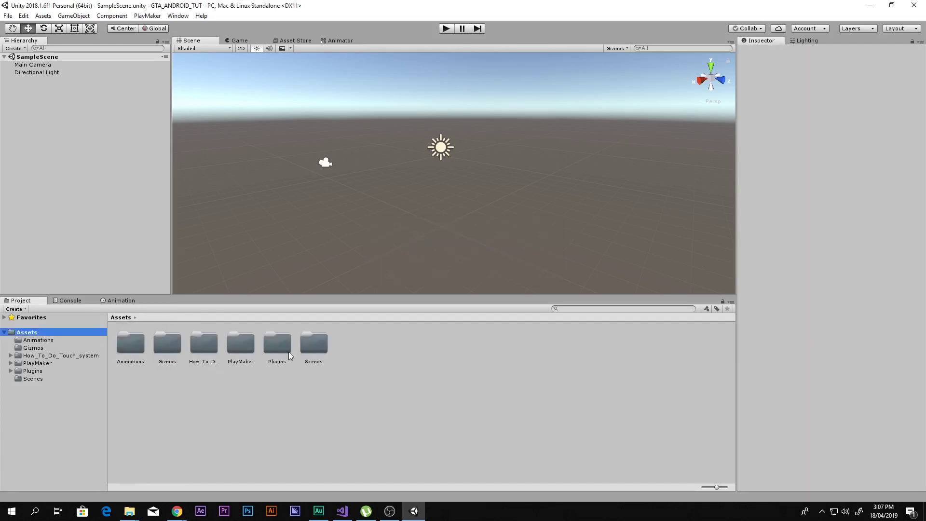
Look into the How_To_Do_Touch_system folder, including its Prefabs folder entry, and return to the Assets root
double_click(206, 343)
left_click(199, 345)
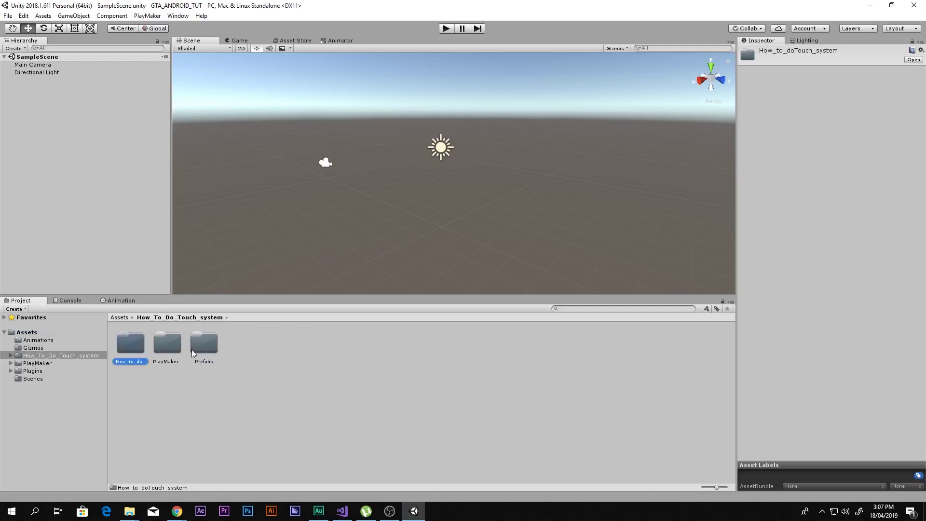
left_click(26, 332)
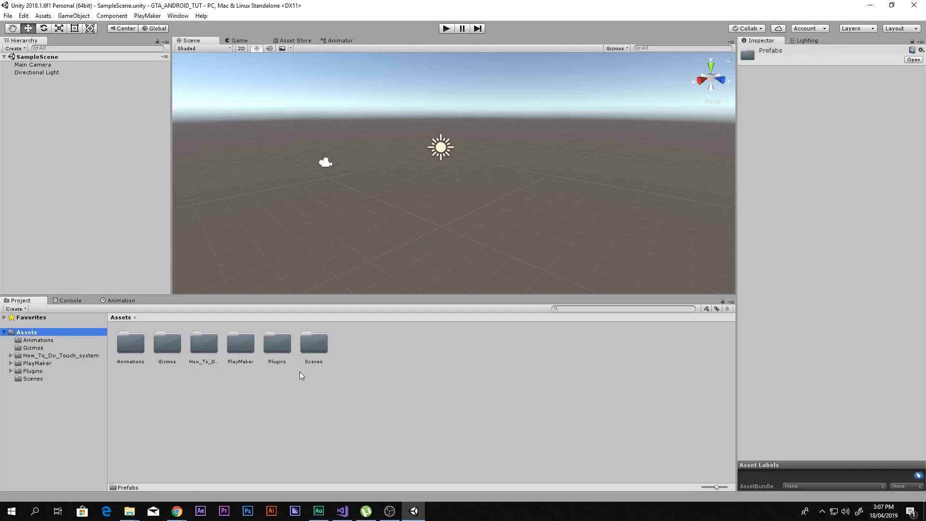
left_click_drag(317, 263, 324, 214, "alt")
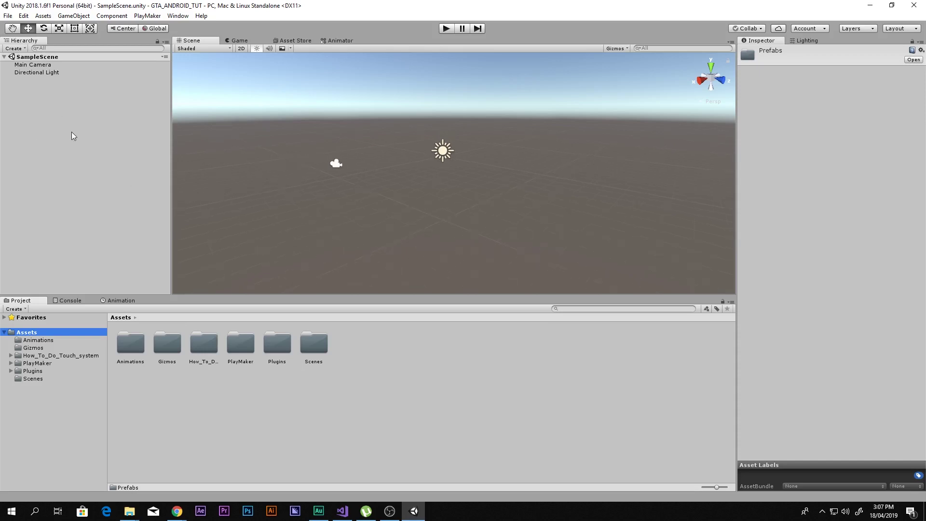